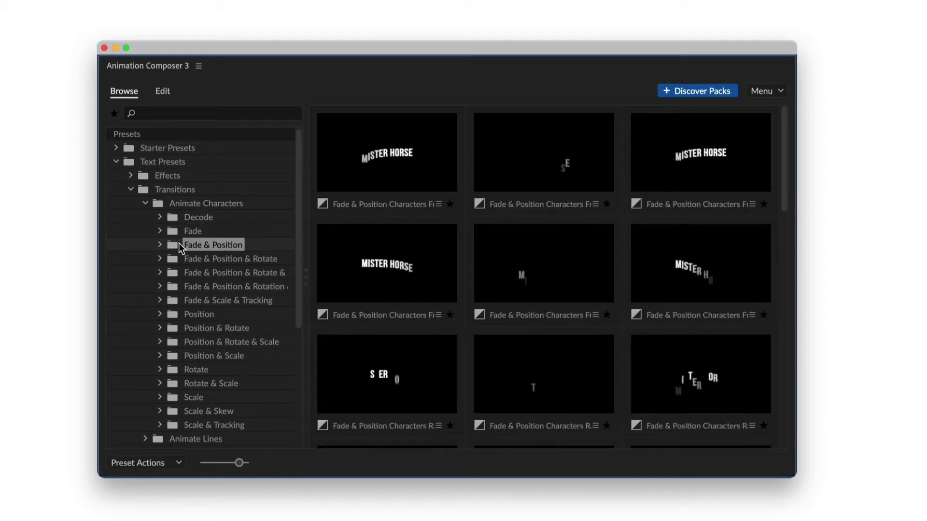
Step: Preview the Animate Characters presets, from Fade & Position & Rotate to Position & Rotate & Scale
click(183, 259)
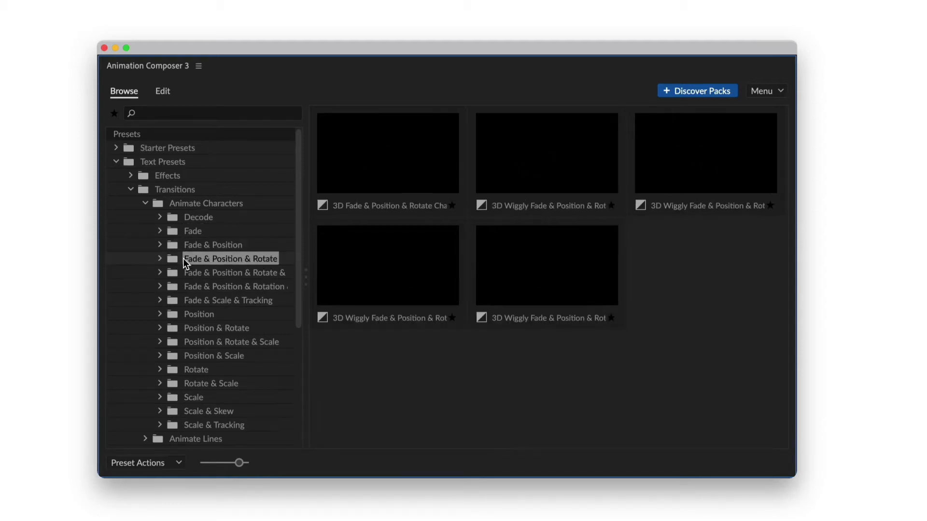
click(190, 289)
click(190, 299)
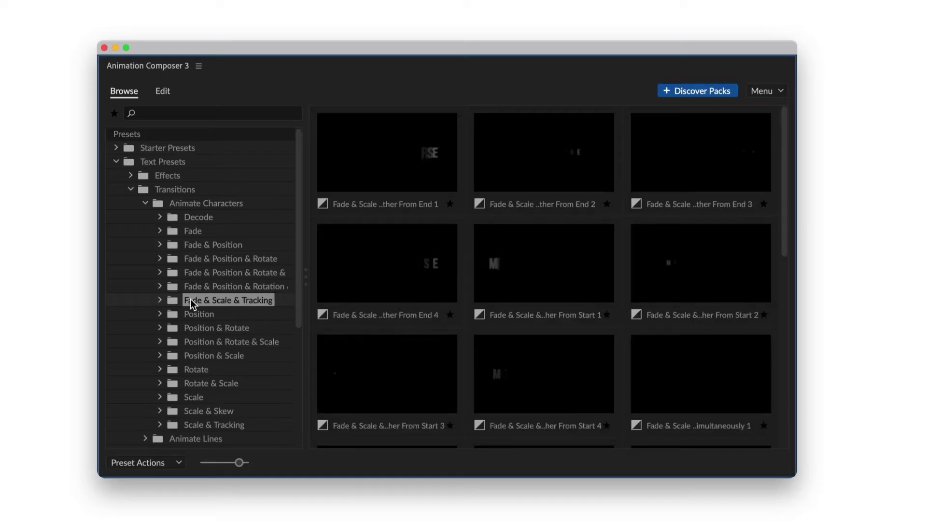
click(190, 313)
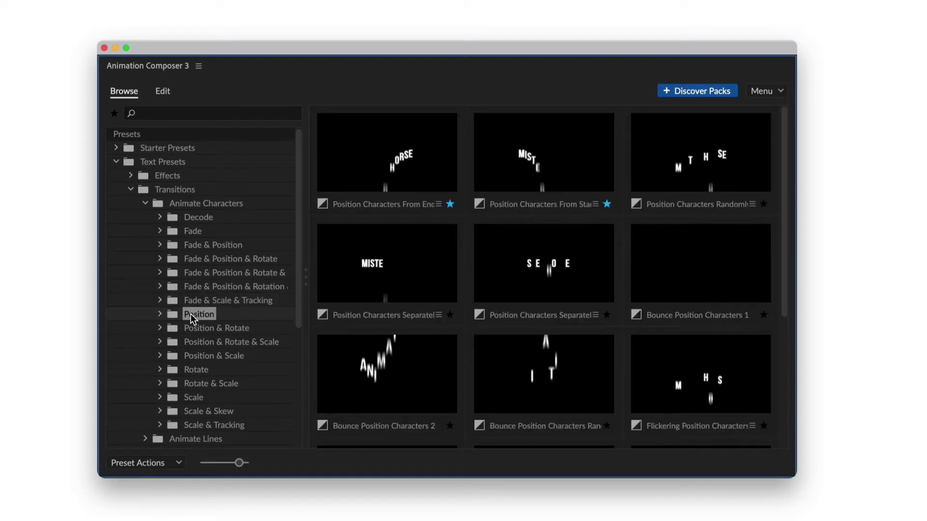
click(196, 329)
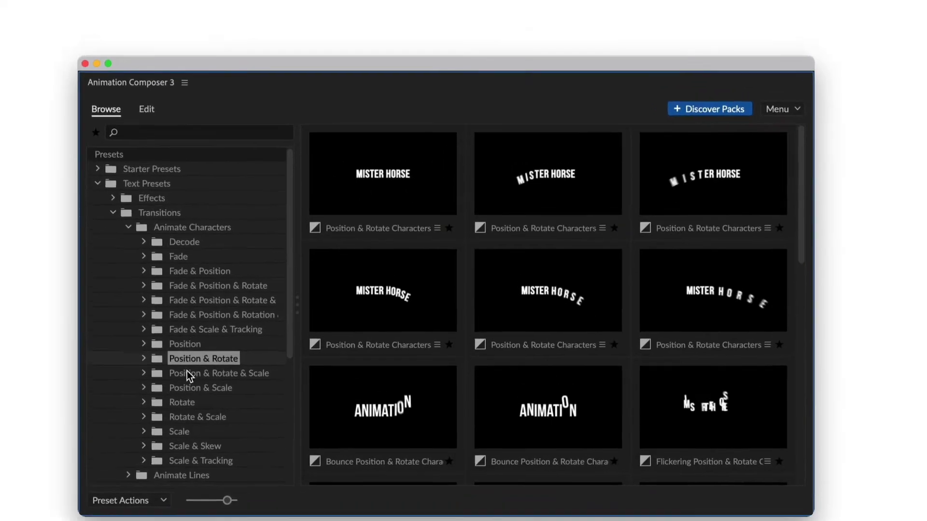
click(200, 344)
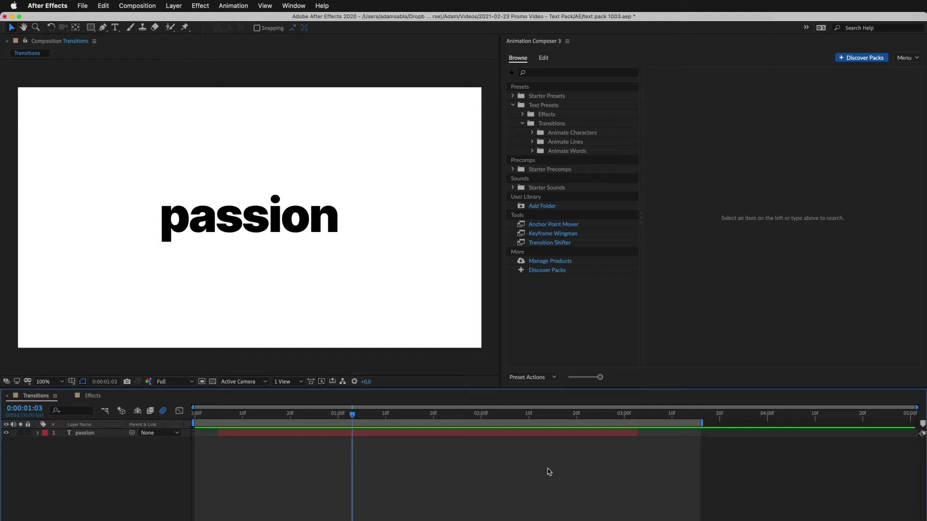
Step: Select the passion layer and preview the Animate Characters Decode and Fade preset folders
click(510, 437)
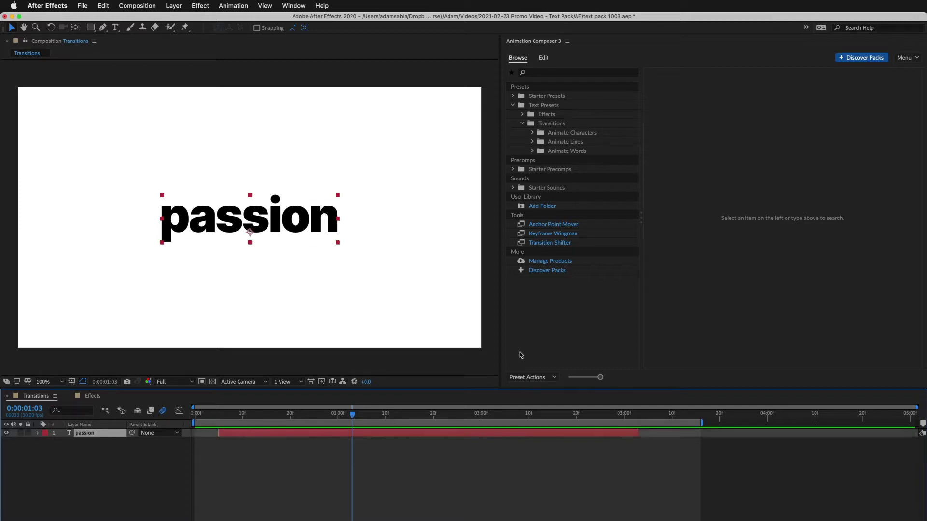
click(532, 132)
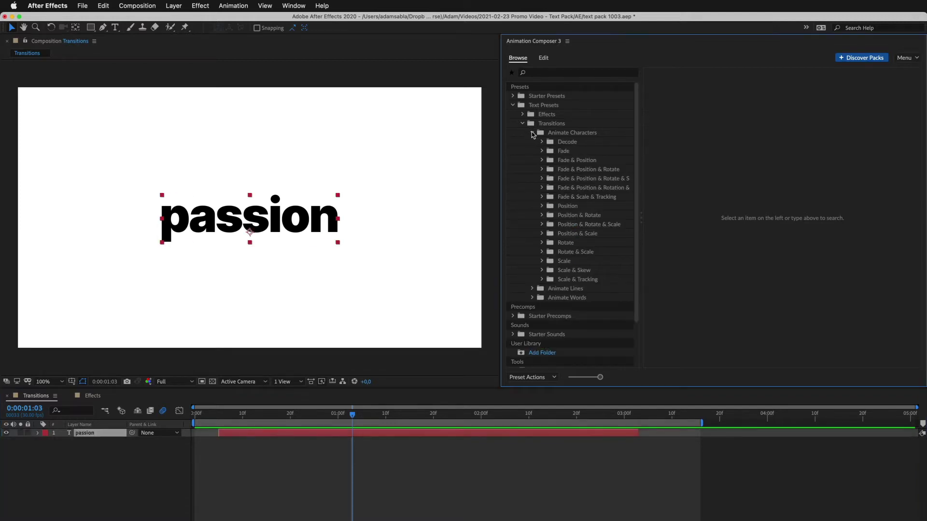
click(566, 143)
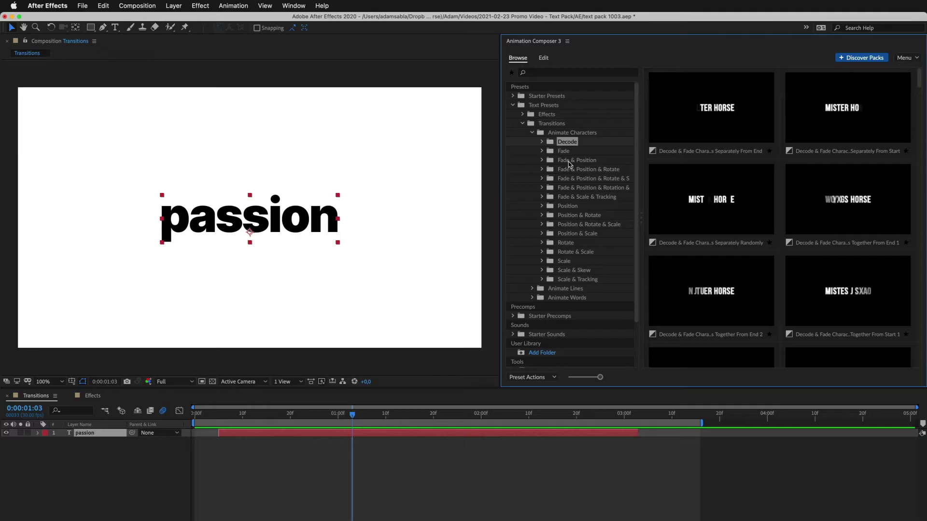
click(568, 162)
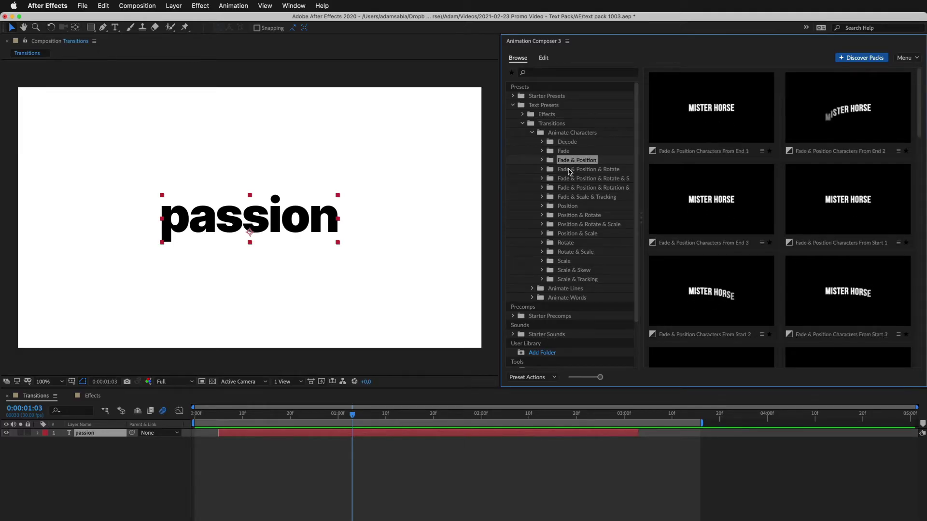
click(570, 170)
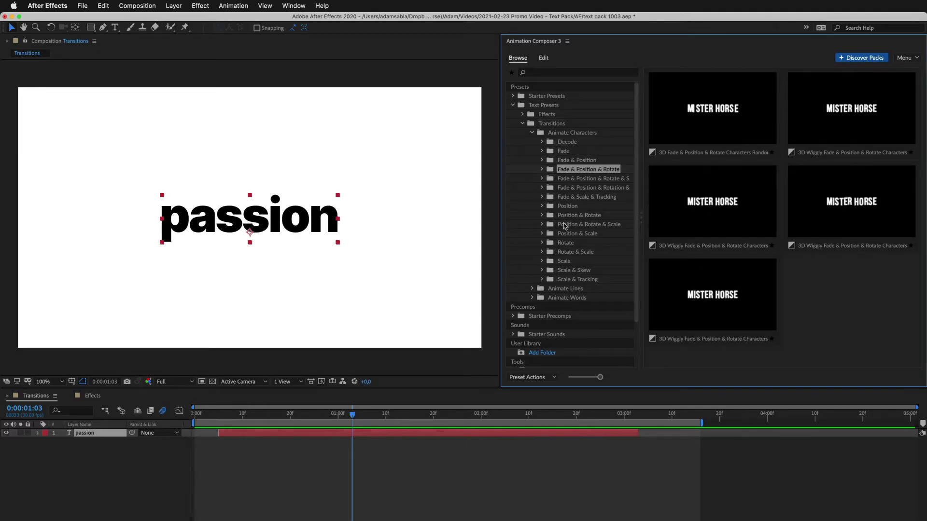
Step: Compare the Position & Rotate & Scale presets and apply Overshoot Characters 1 as the In transition
click(549, 225)
click(569, 234)
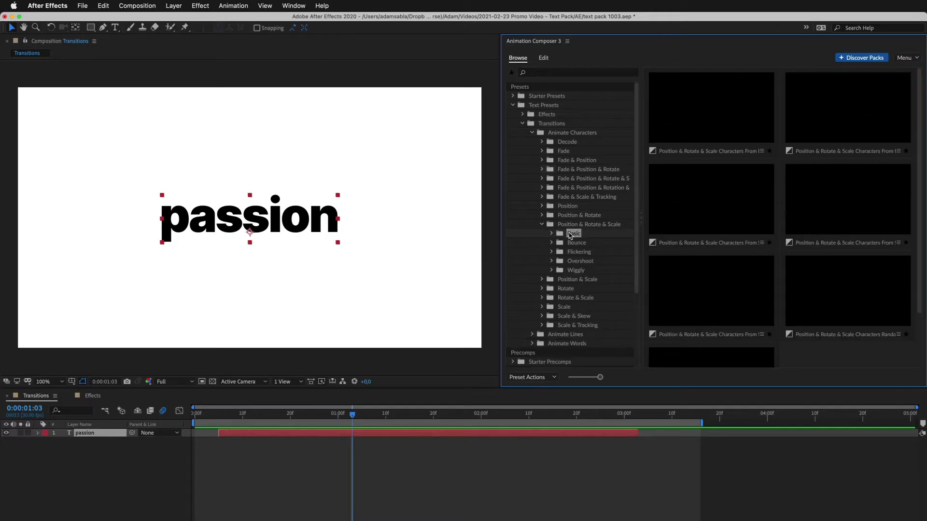
click(572, 243)
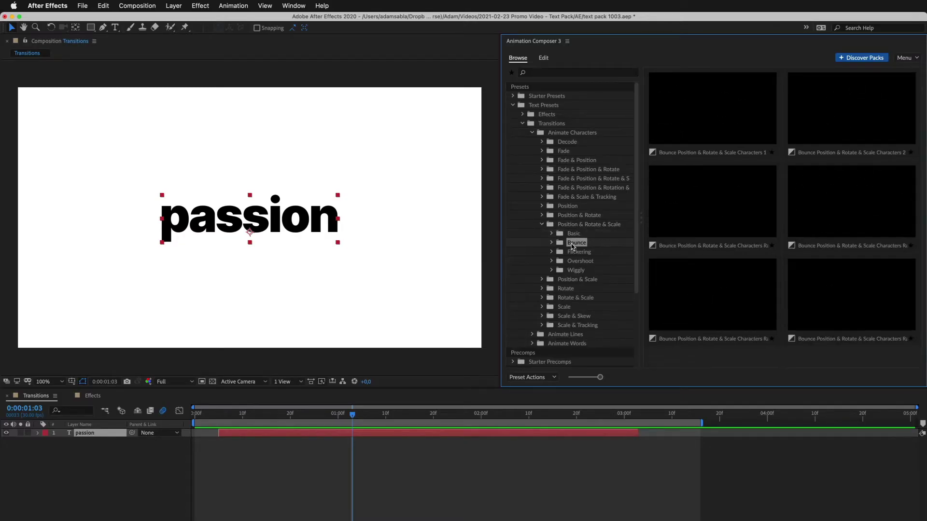
click(572, 253)
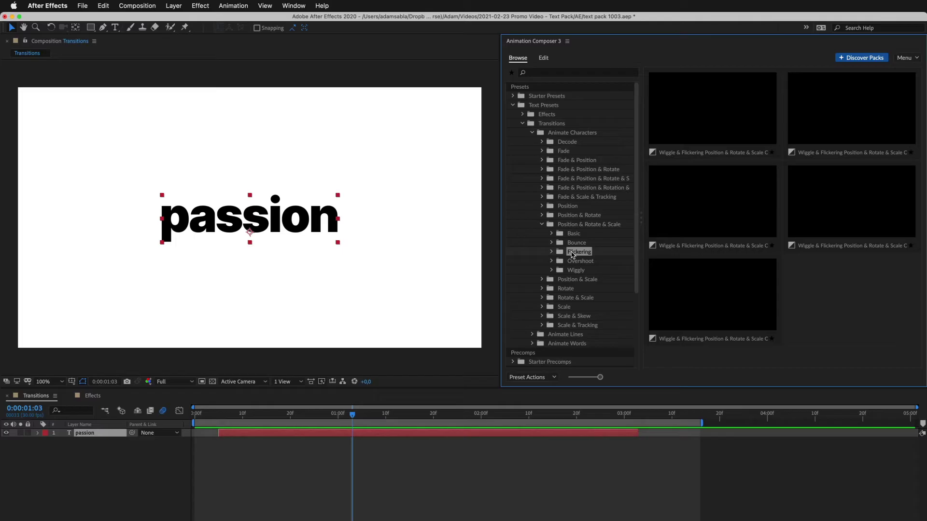
click(571, 261)
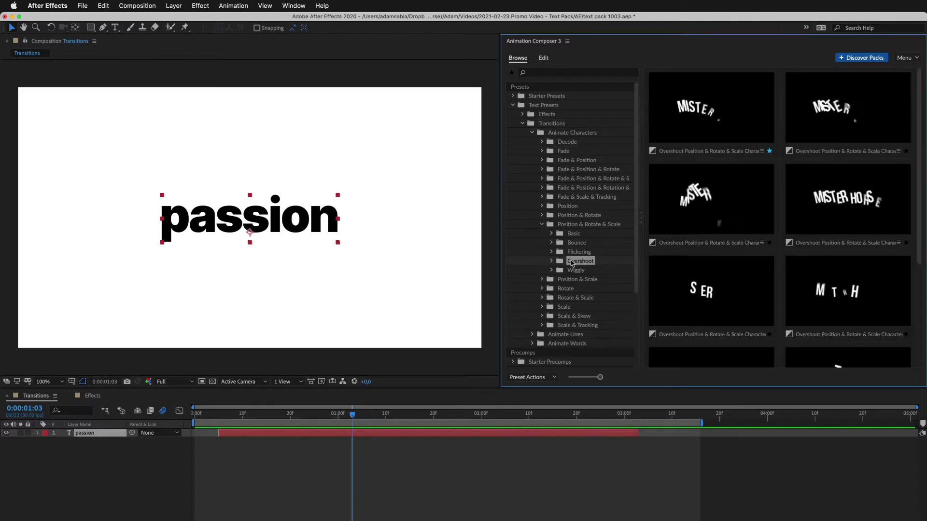
click(572, 271)
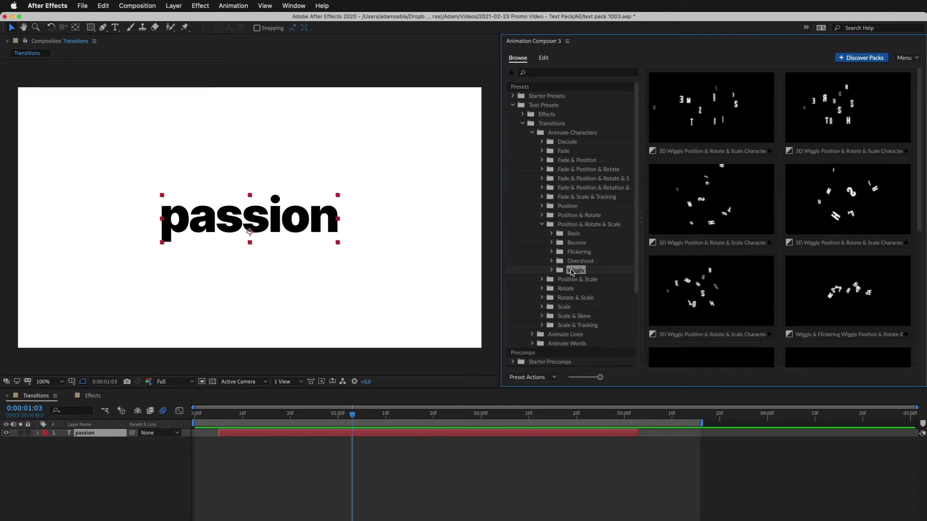
click(561, 264)
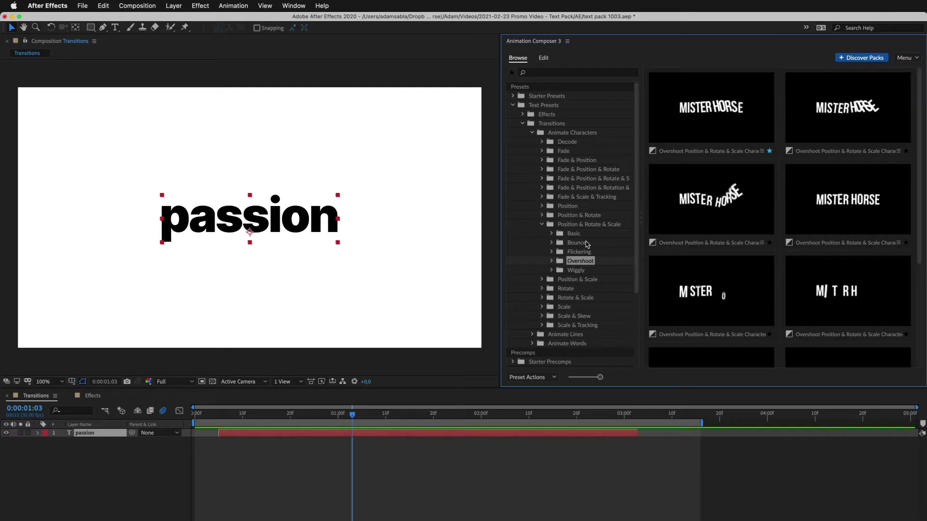
mouse_move(693, 128)
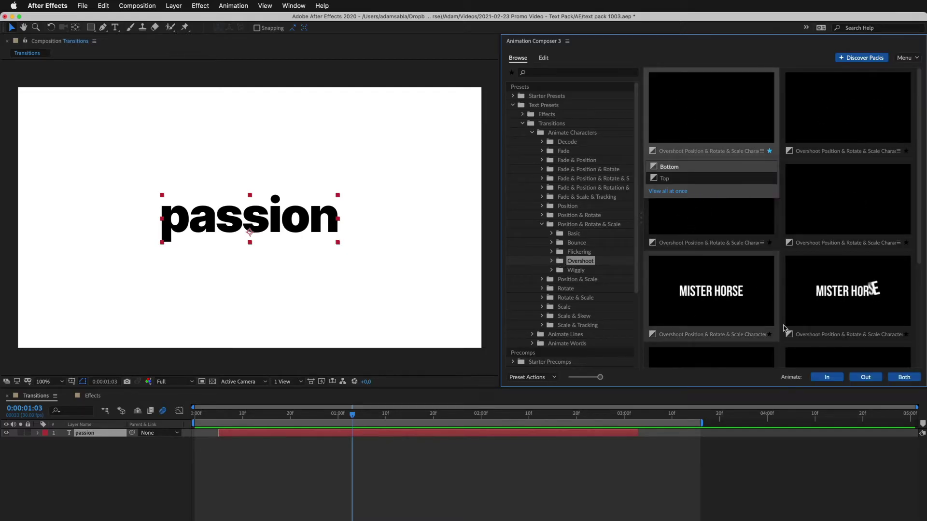
click(834, 379)
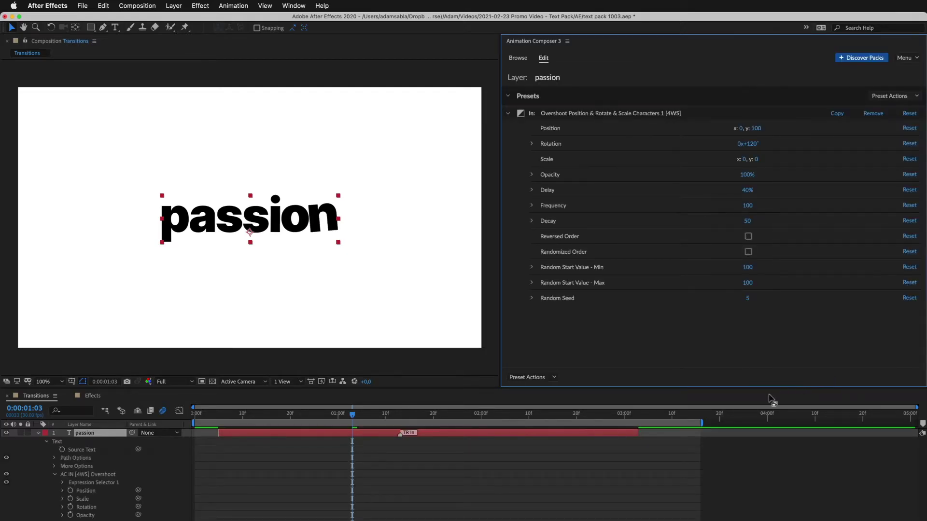
Step: Add Position Characters From End as passion's Out transition and move the work area to the exit at 1:21
drag(416, 414, 436, 415)
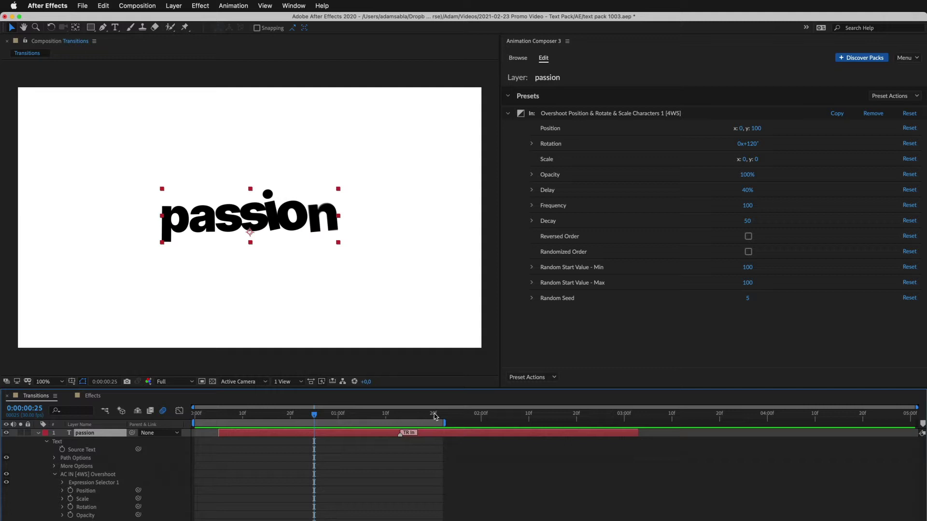
click(518, 58)
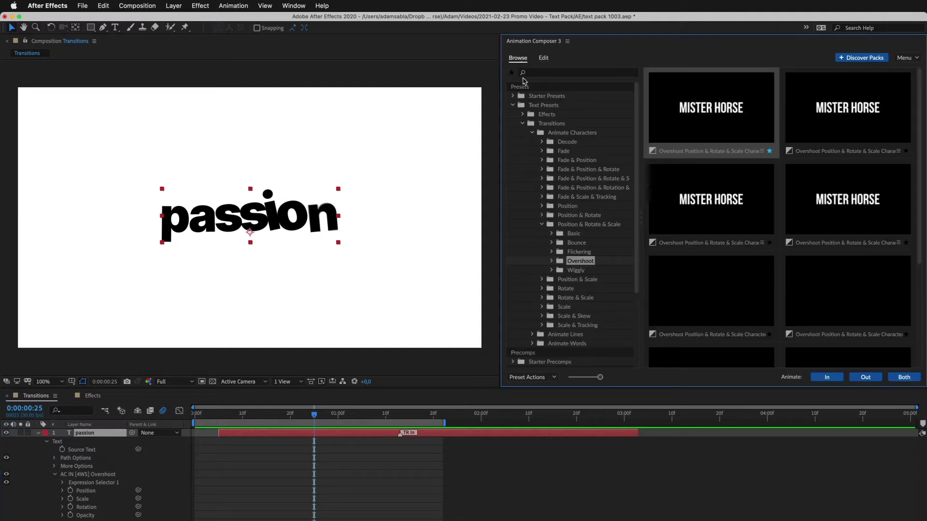
click(549, 206)
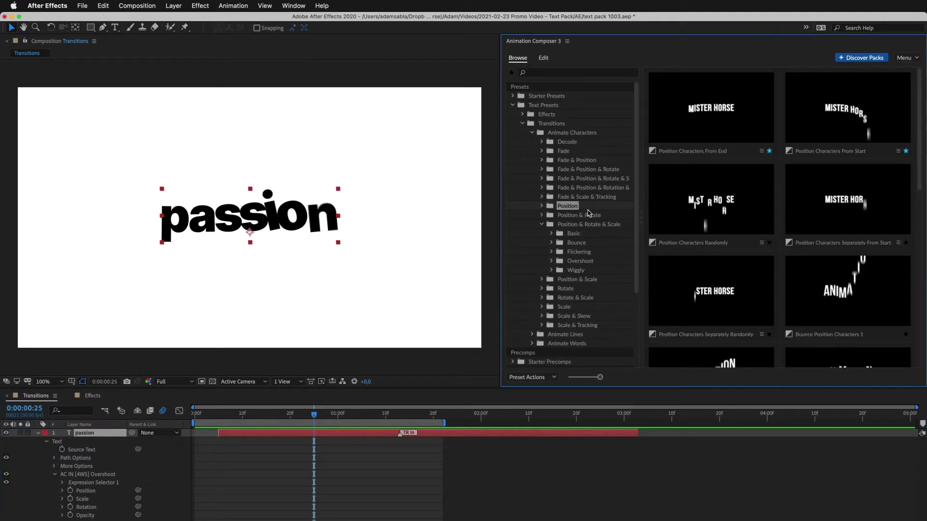
click(694, 128)
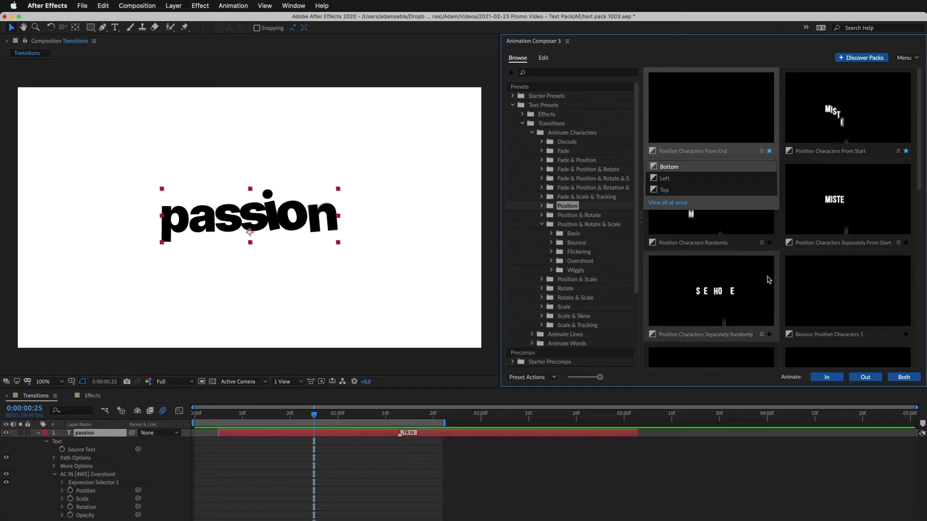
click(865, 378)
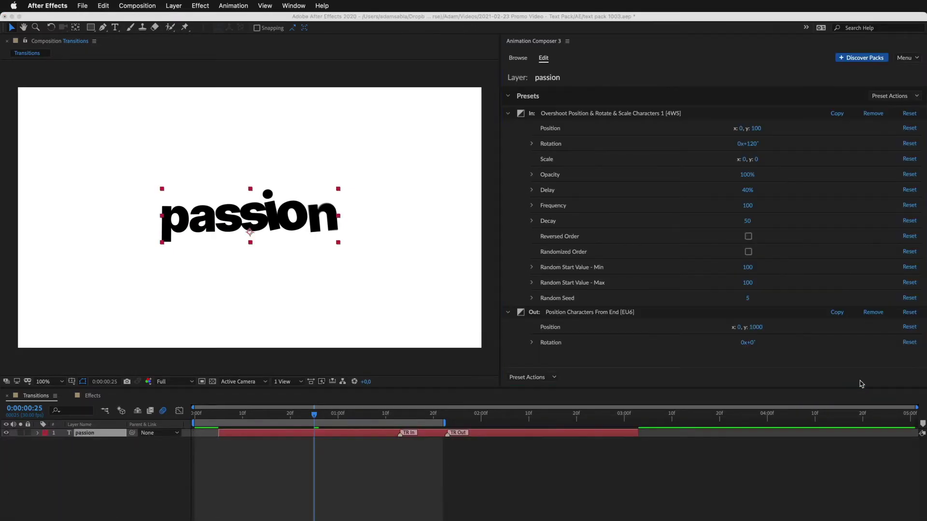
drag(445, 423, 648, 420)
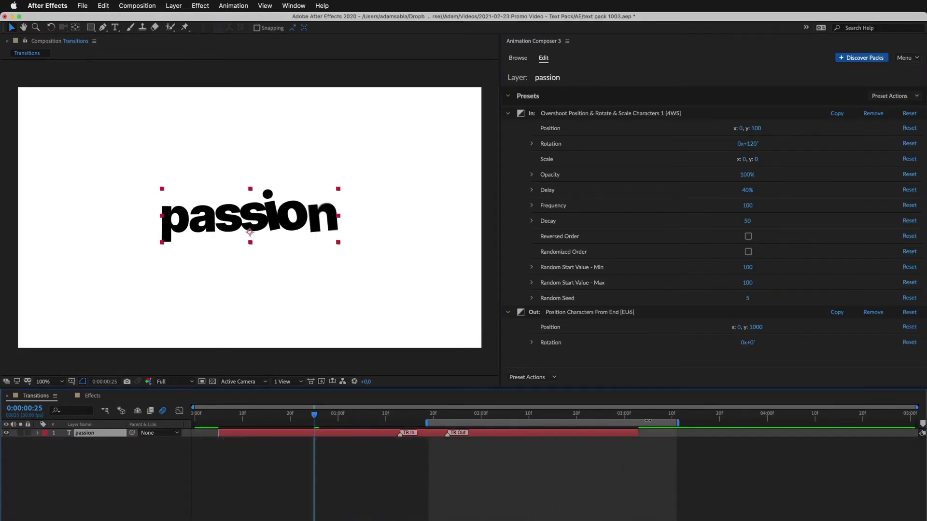
click(439, 414)
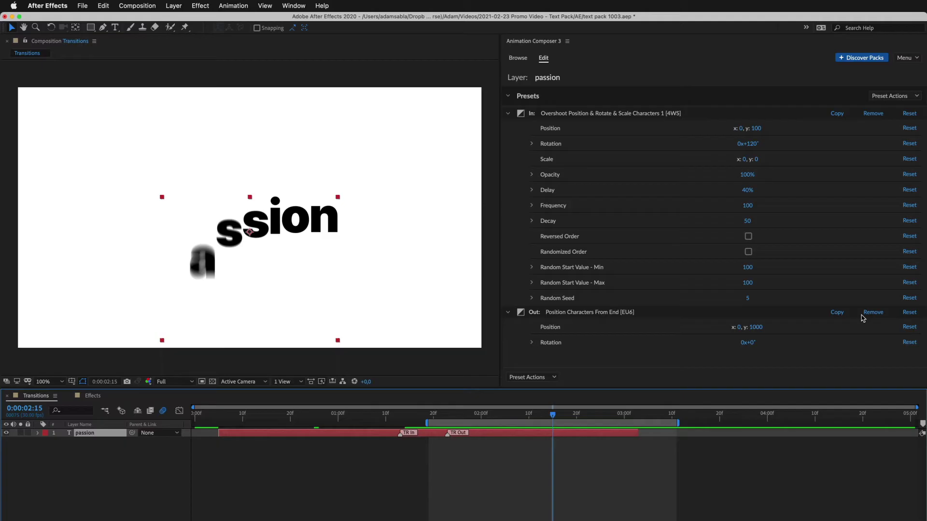
Step: Remove the Out preset and apply Position Characters From Start (Right variant) as the Out transition
click(872, 313)
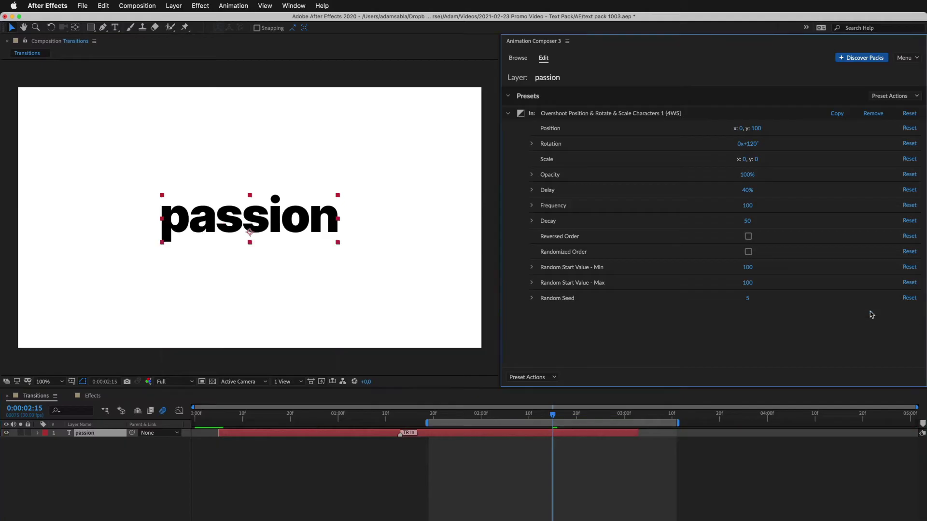
click(517, 58)
mouse_move(823, 114)
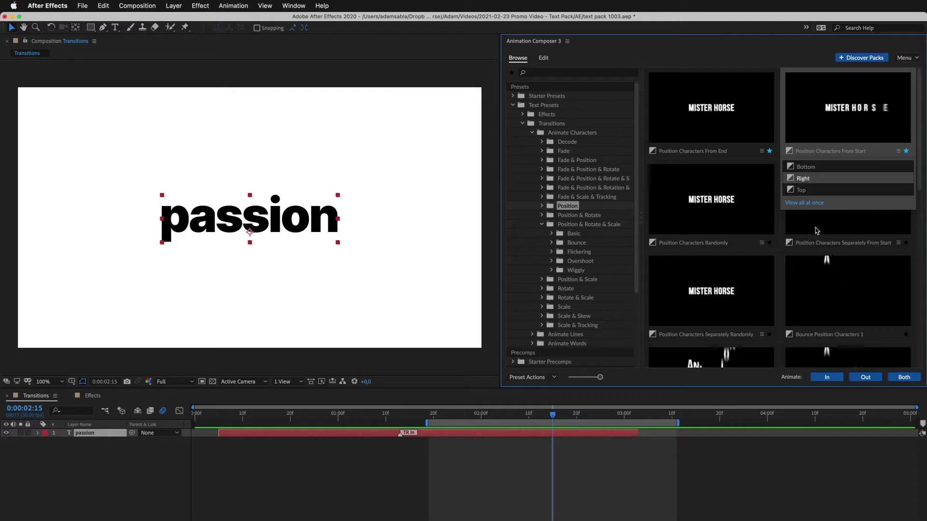
click(865, 378)
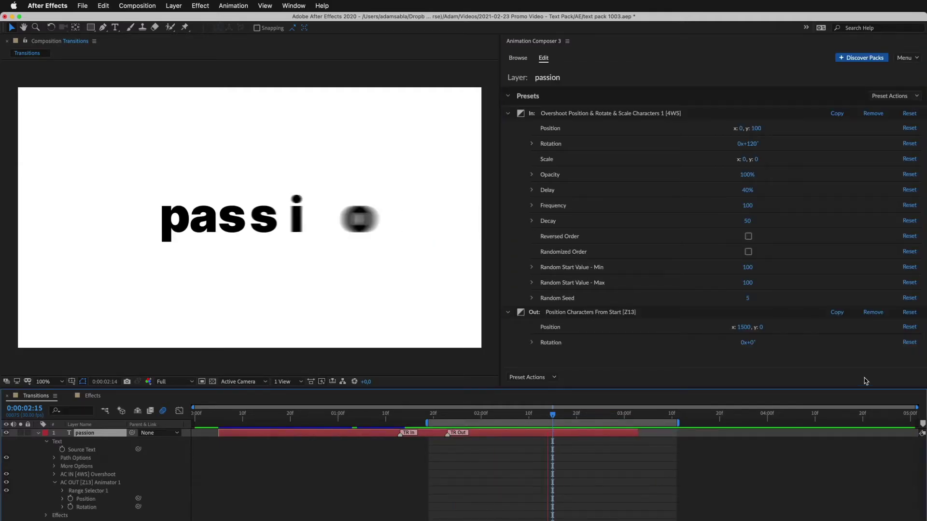
Step: Limit the work area to 0:00–1:21 and switch the In letter order from Reversed to Randomized
drag(559, 425, 278, 420)
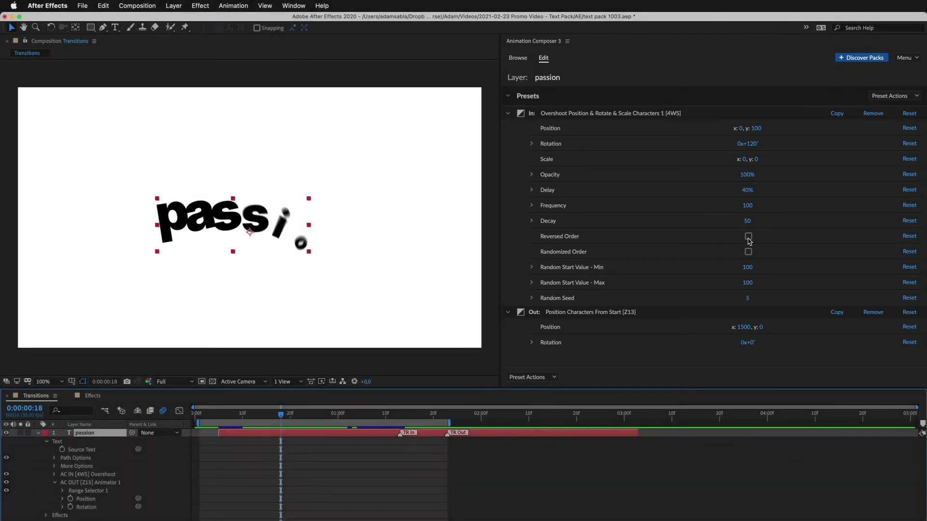
click(748, 237)
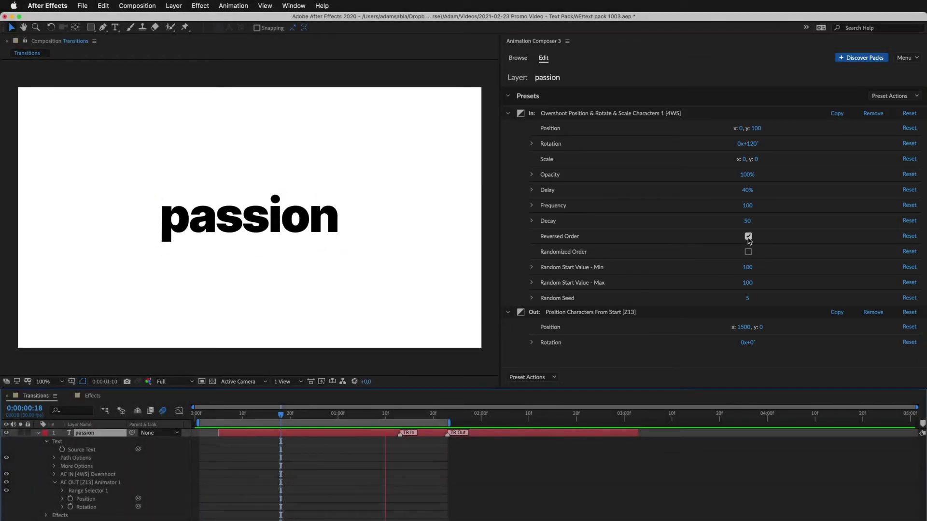
click(749, 237)
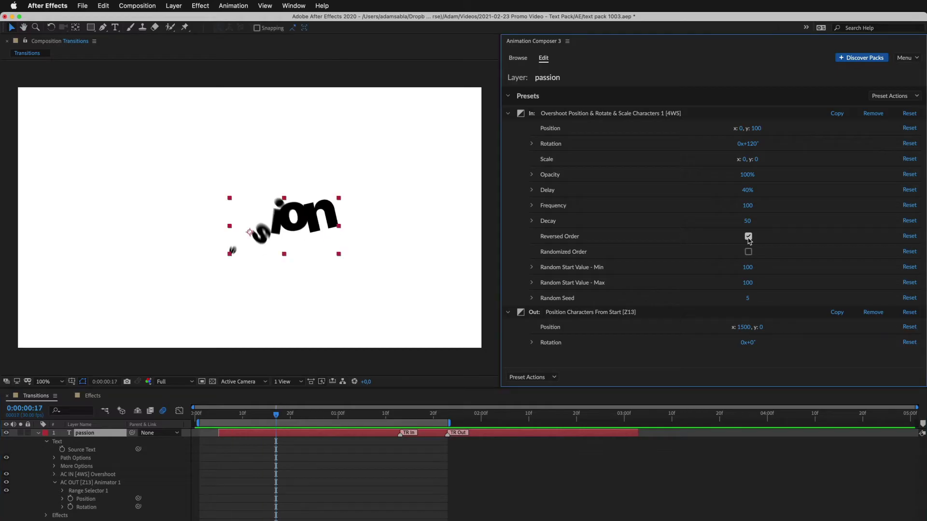
click(750, 254)
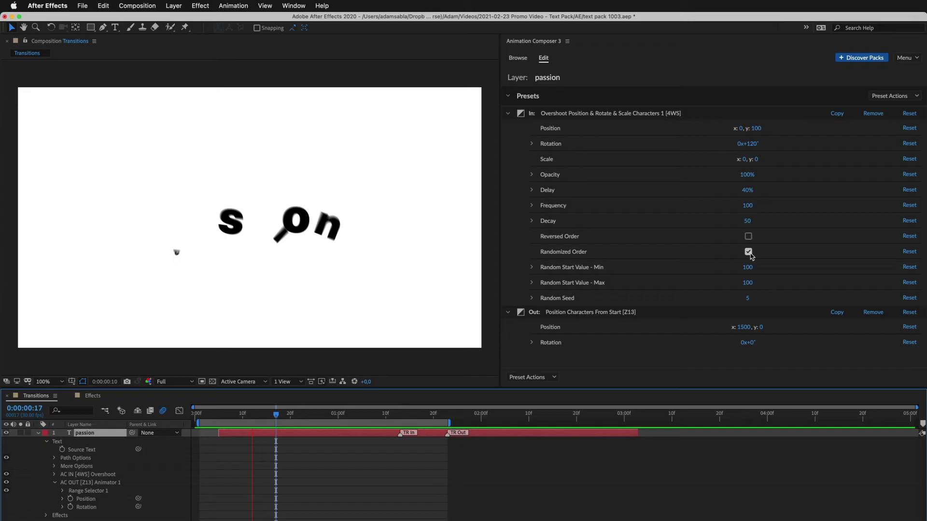
Step: Try a different In Rotation, then reset the In preset and reveal Overshoot in the Browse tab
click(749, 253)
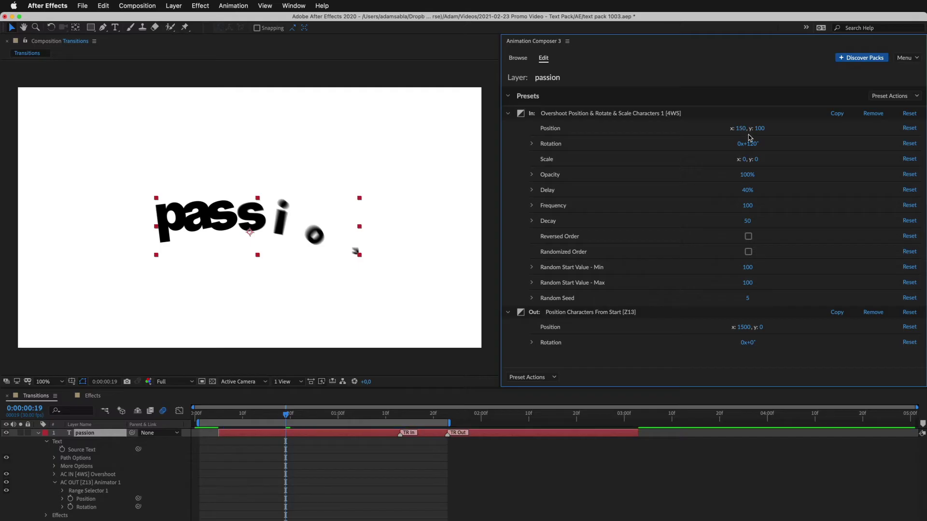
drag(747, 144, 635, 146)
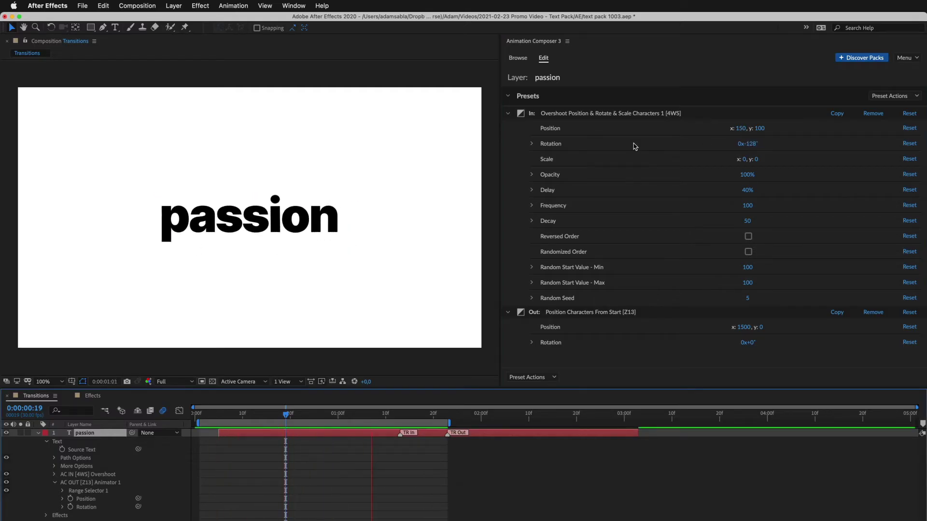
key(space)
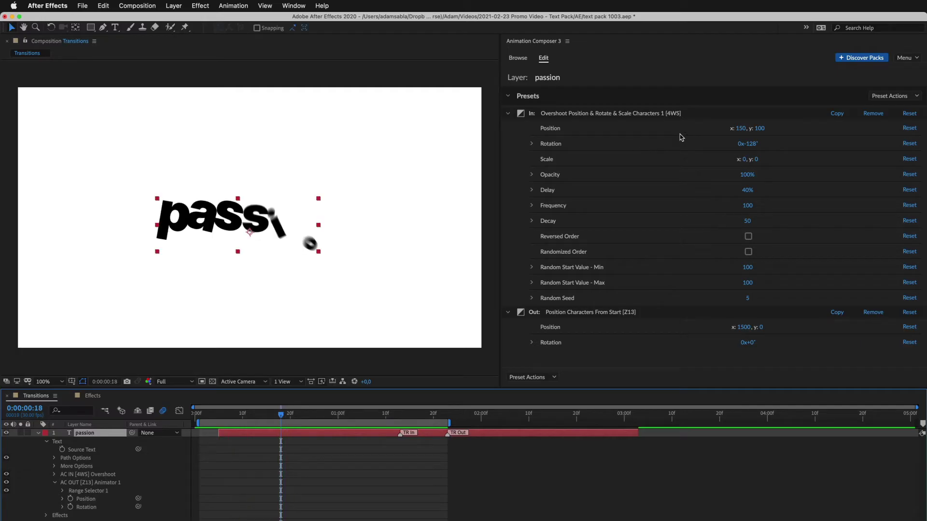
click(910, 114)
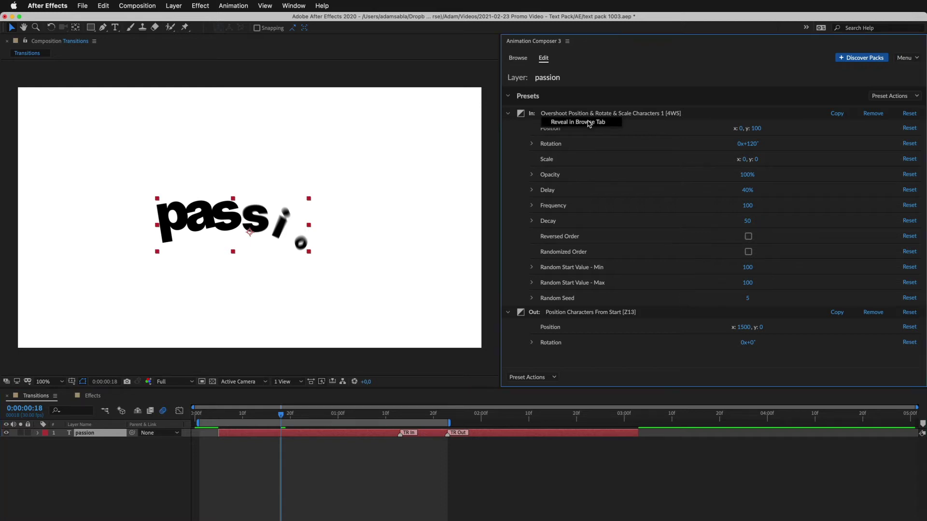
click(588, 124)
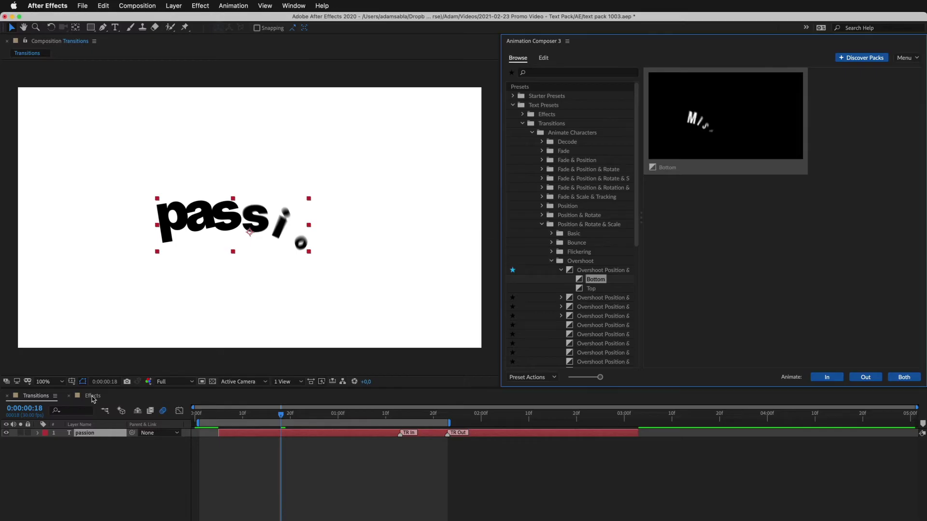
Step: Switch to the funny composition and preview the Text Presets Effects Decode, Position & Rotate and Wiggly presets
click(93, 397)
click(523, 124)
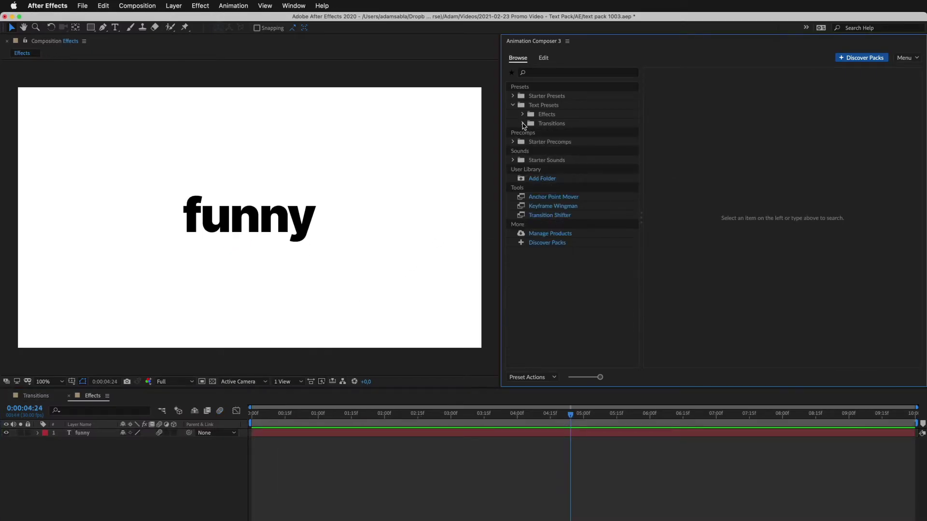
click(523, 115)
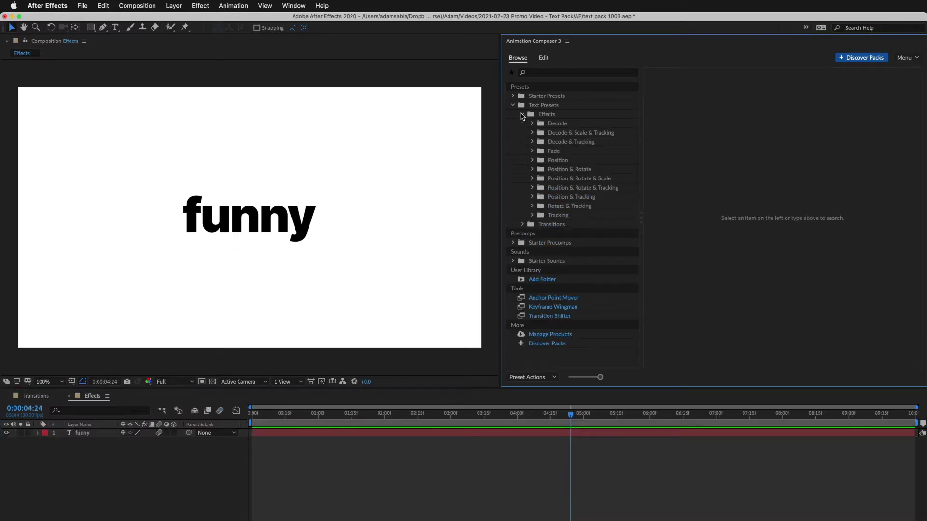
click(558, 125)
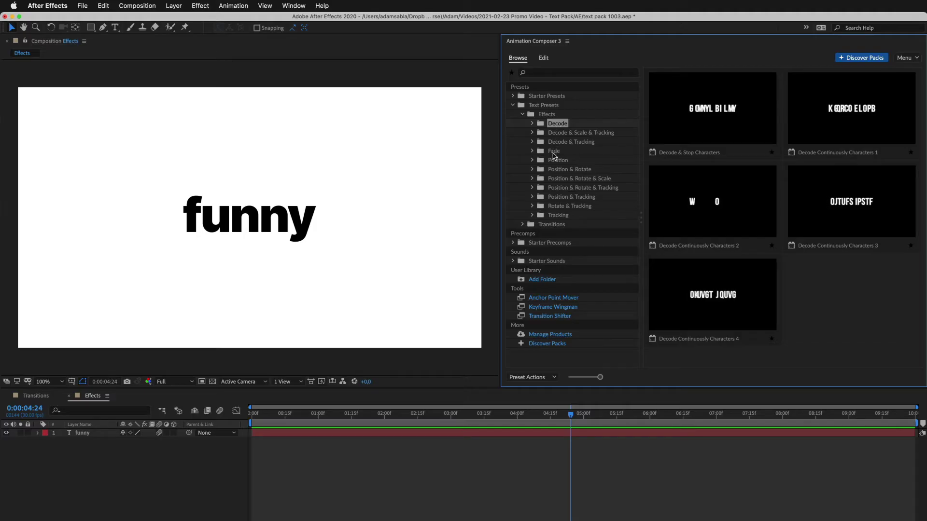
click(562, 170)
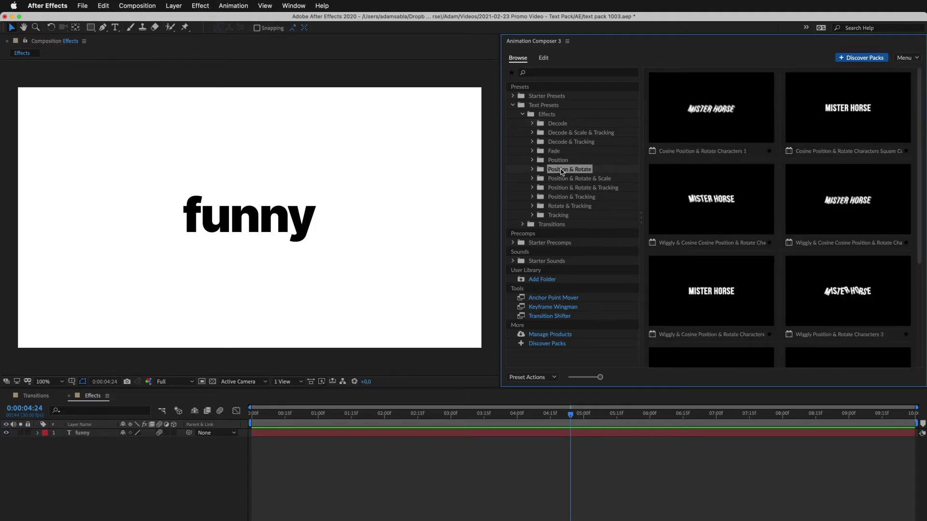
click(532, 179)
click(563, 198)
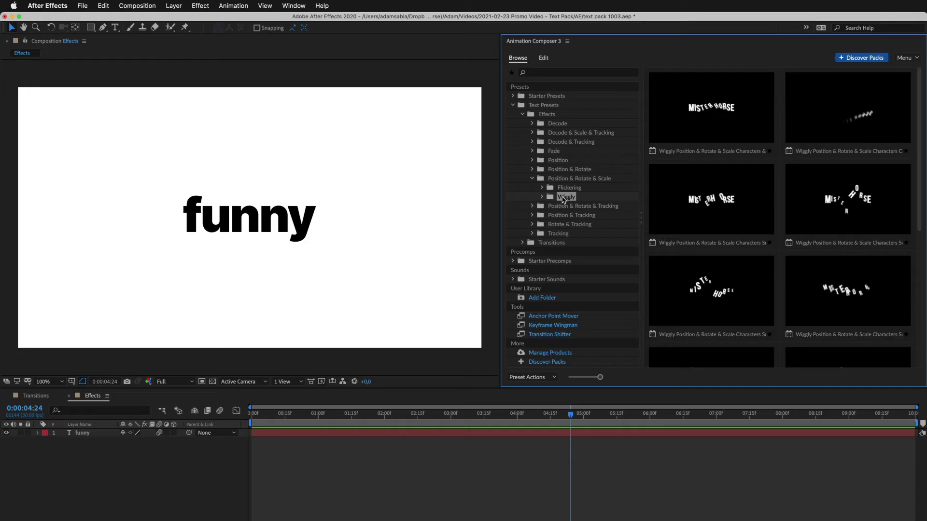
Step: Compare the Position & Rotate & Tracking and Position & Tracking presets, then return to Wiggly Position & Rotate & Scale
click(532, 206)
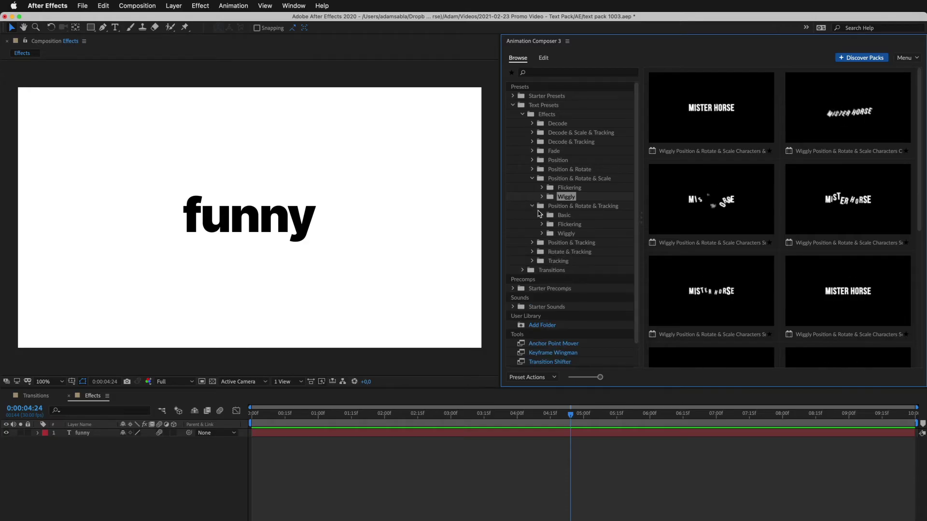
click(563, 234)
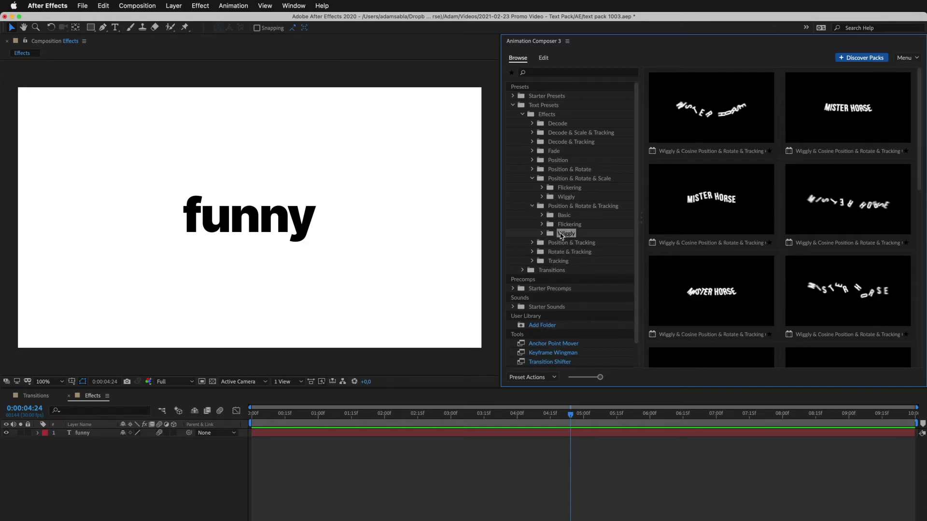
click(532, 243)
click(563, 252)
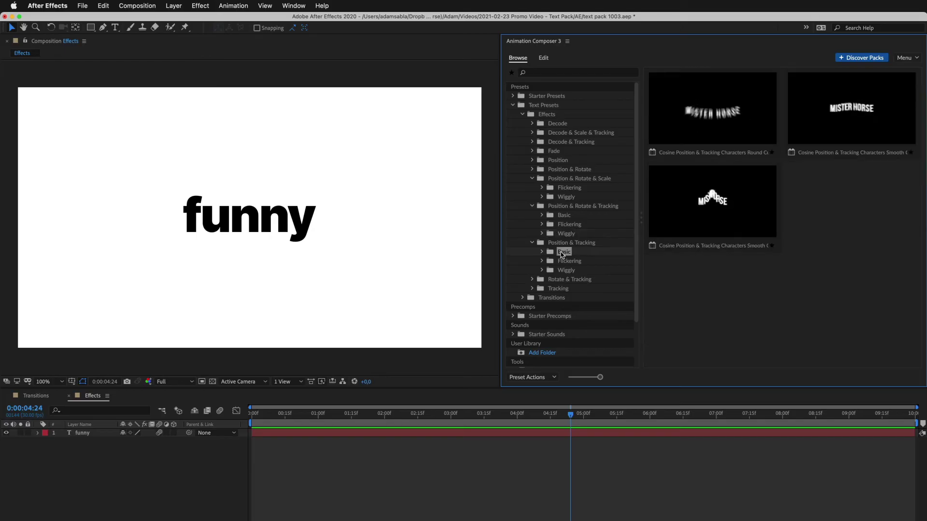
click(563, 271)
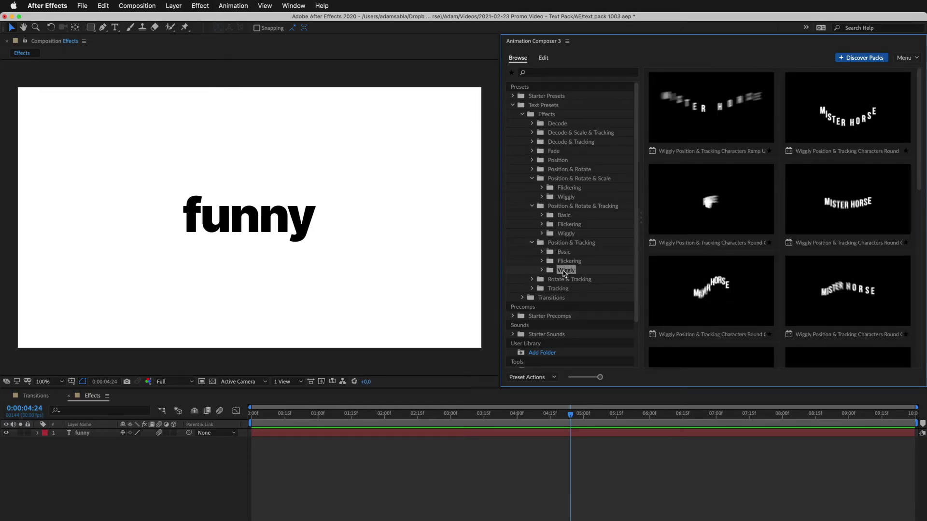
click(565, 198)
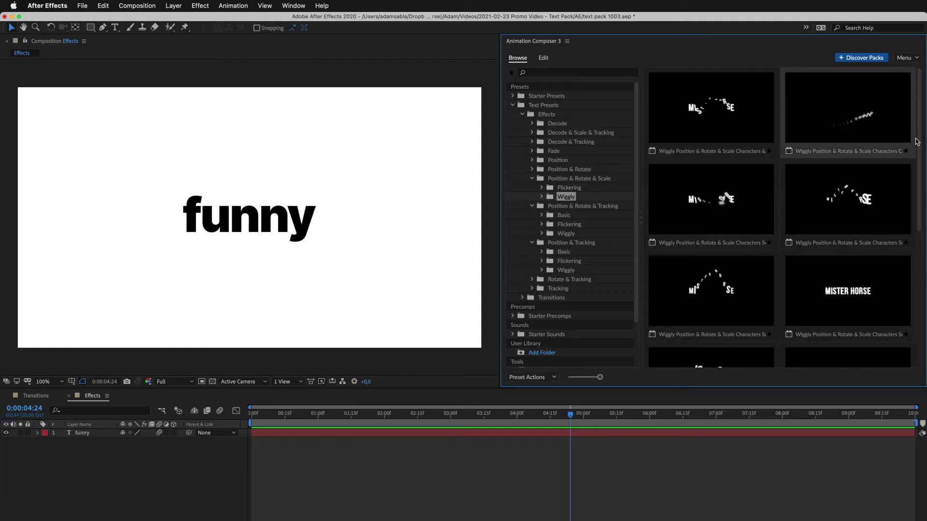
scroll(914, 221, down, 3)
scroll(914, 221, down, 2)
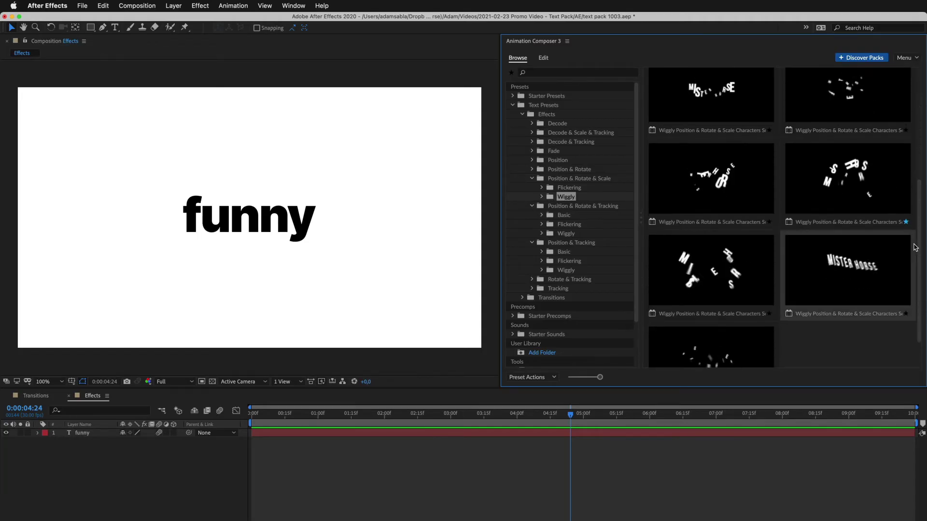
Step: Apply Wiggly Position & Rotate & Scale Characters Square 3 to the funny layer and scrub to preview
click(687, 434)
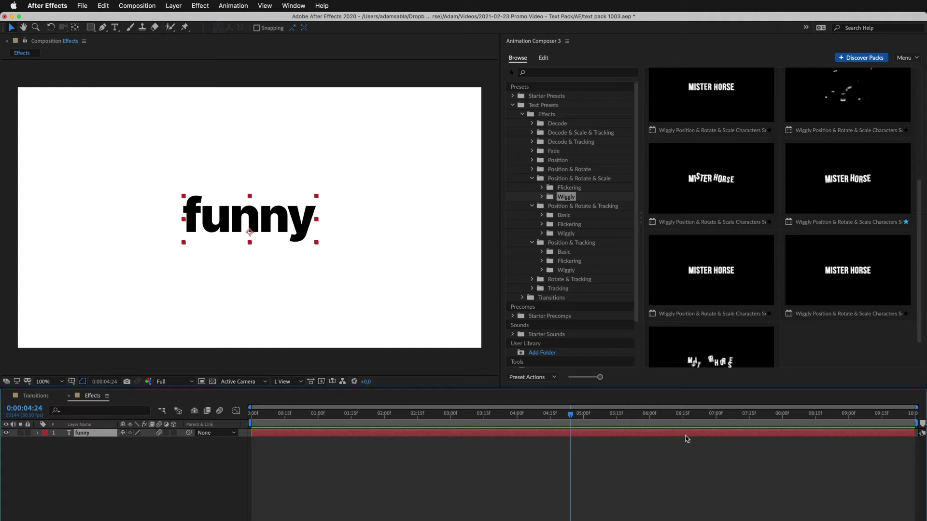
click(832, 187)
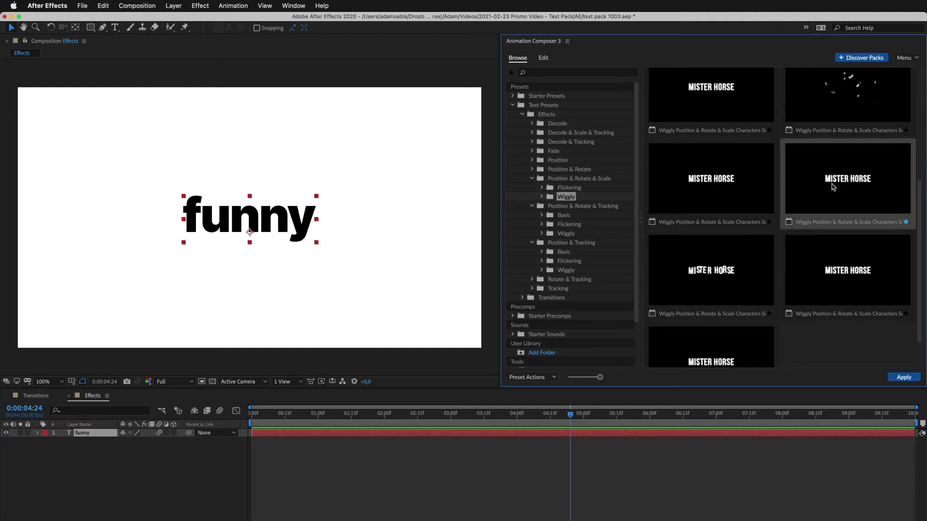
click(905, 378)
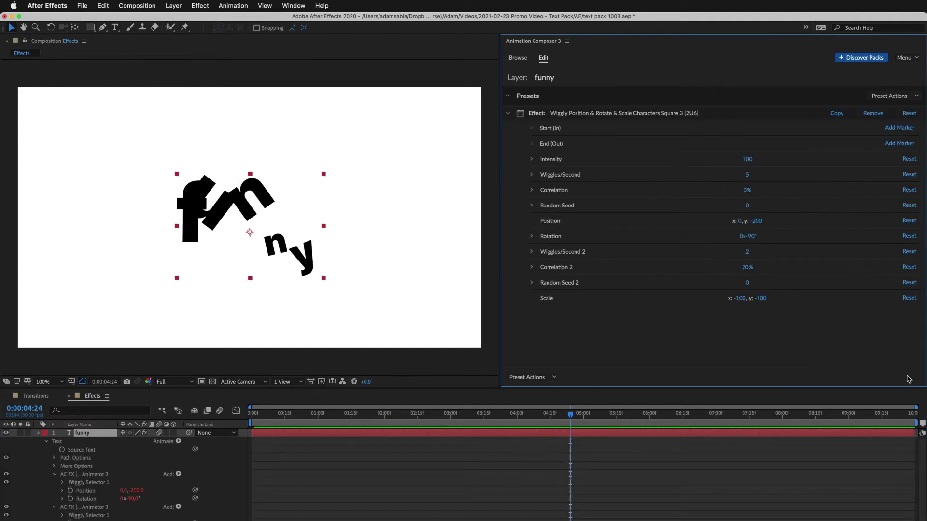
drag(708, 410, 595, 424)
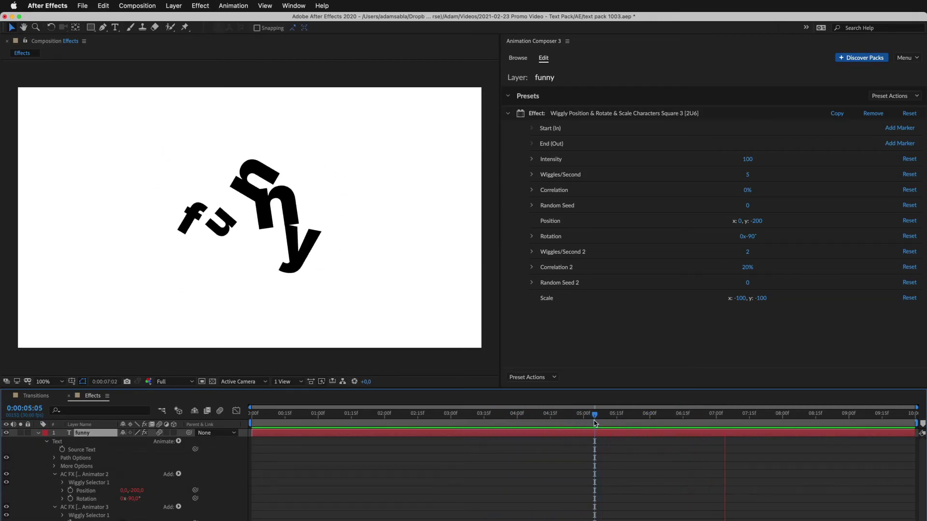
key(space)
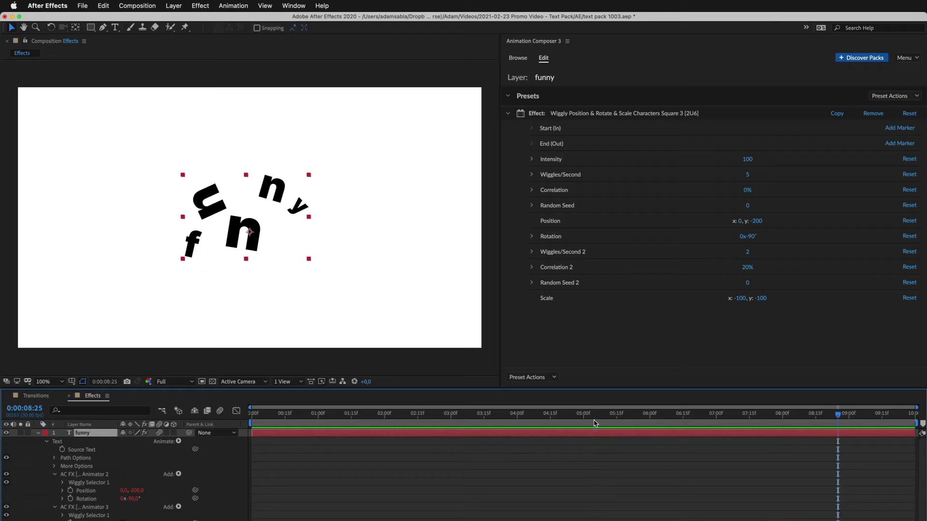
Step: Set Wiggles/Second to 1, Position x to -300 and Rotation to -230°, then preview from about 2 seconds
key(space)
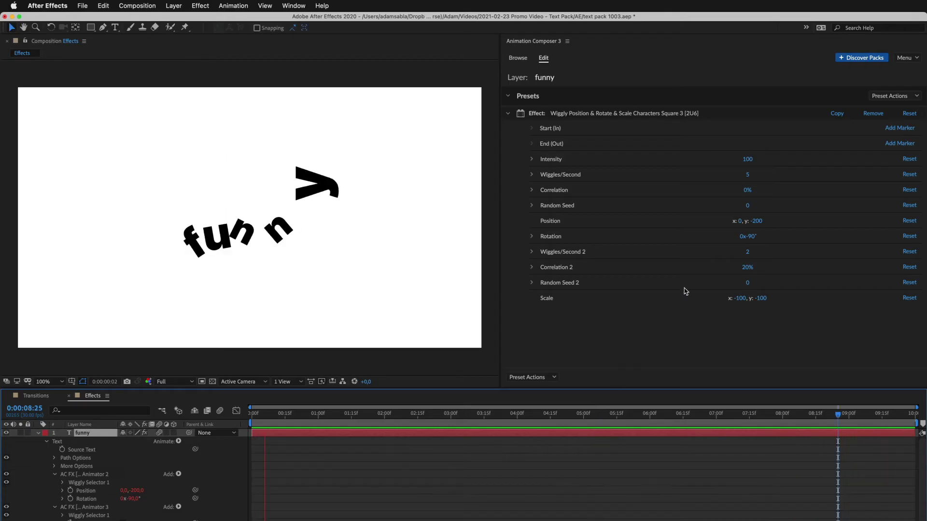
click(747, 174)
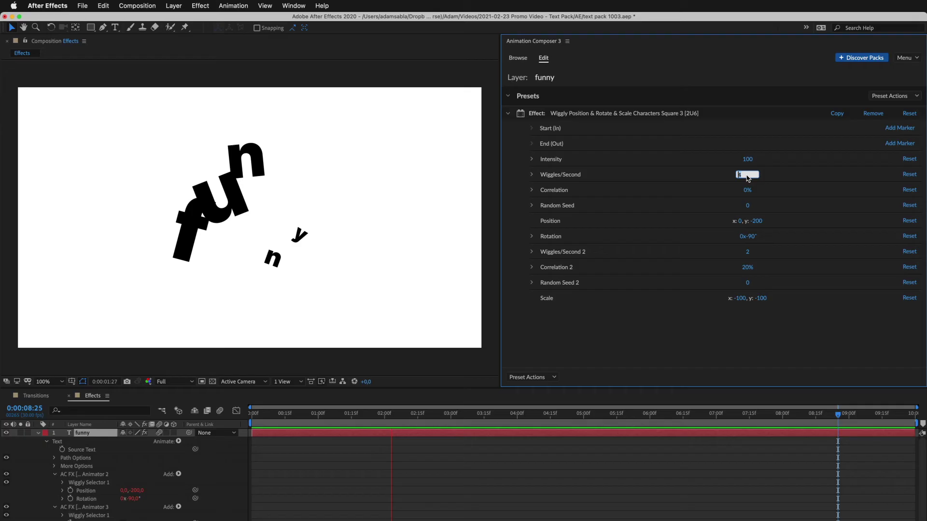
text(3)
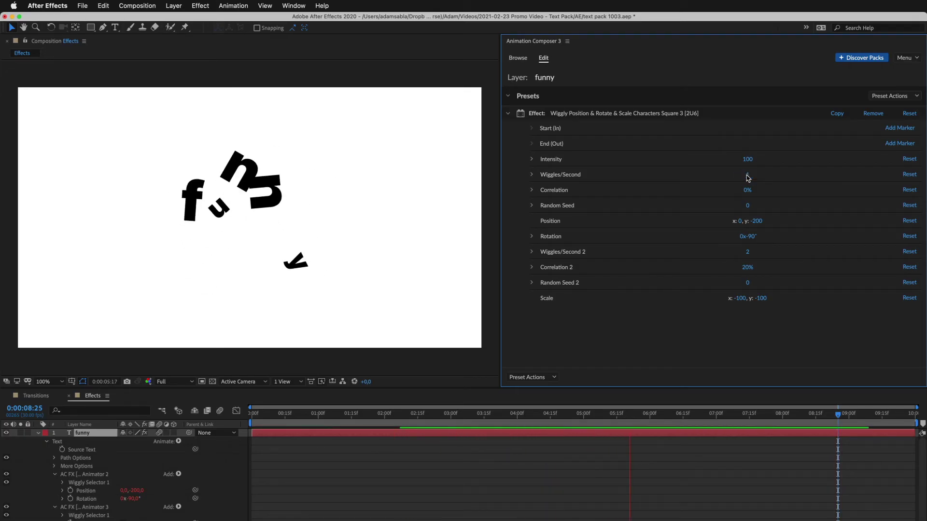
key(space)
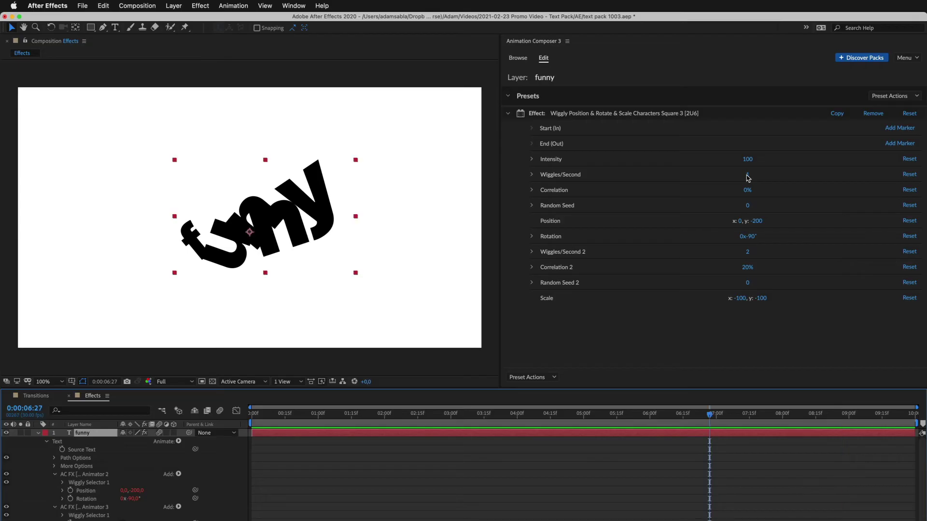
click(740, 222)
text(-3)
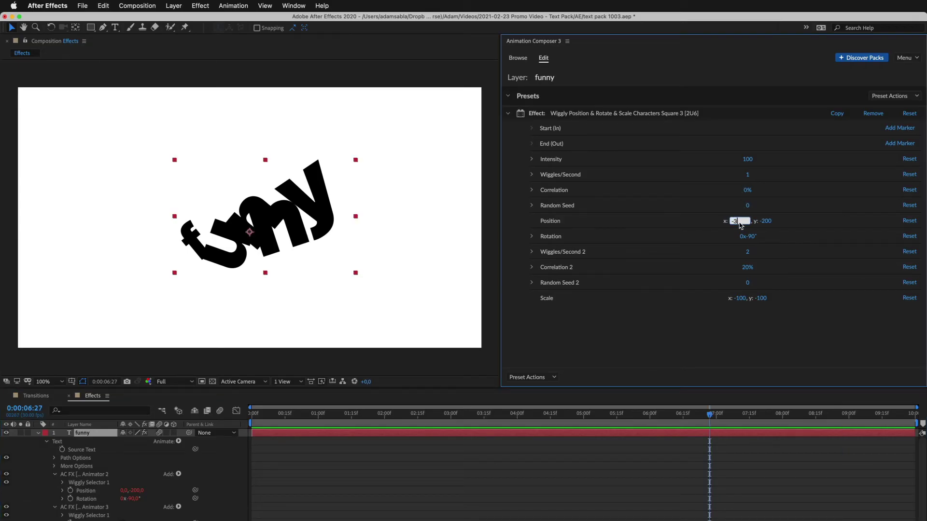
text(00)
key(Return)
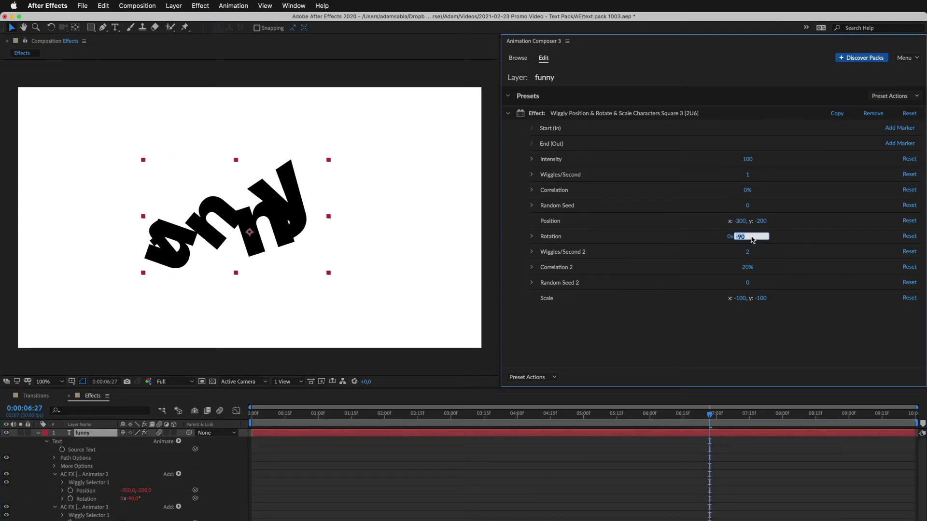
key(Return)
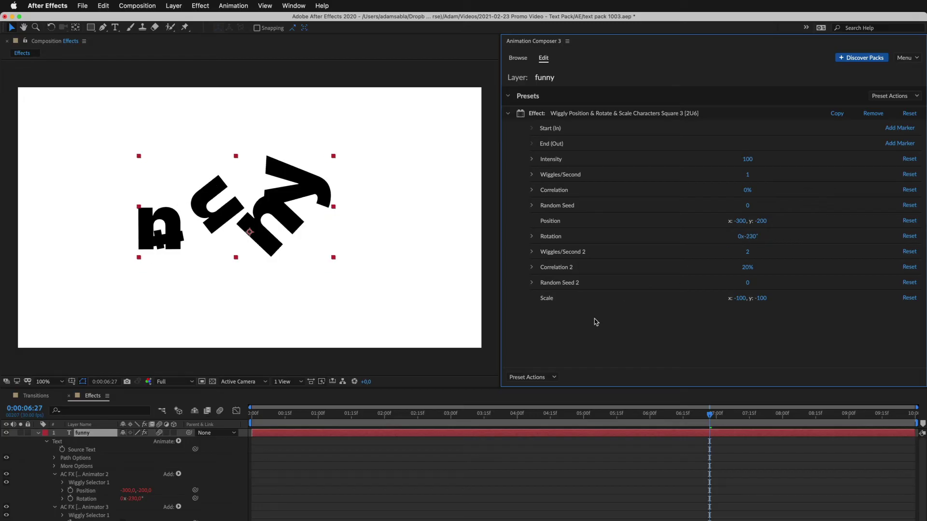
click(390, 417)
key(space)
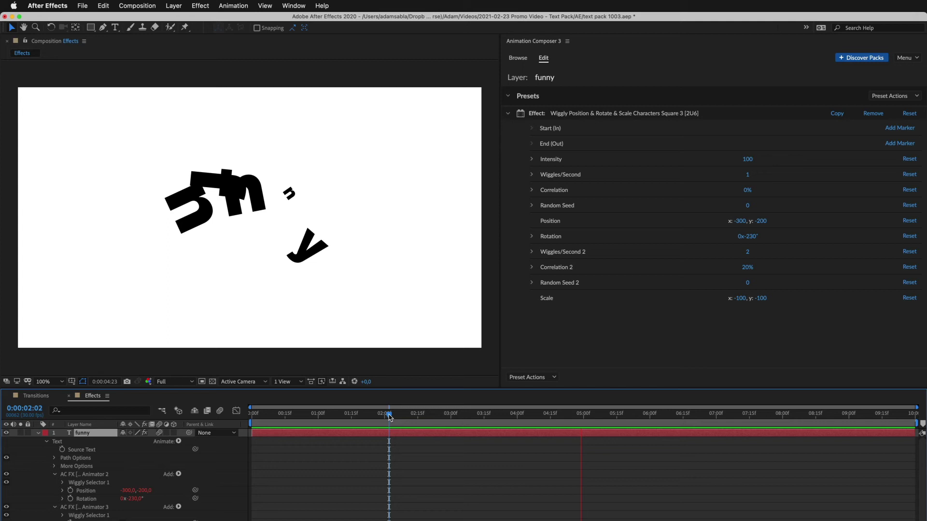
key(space)
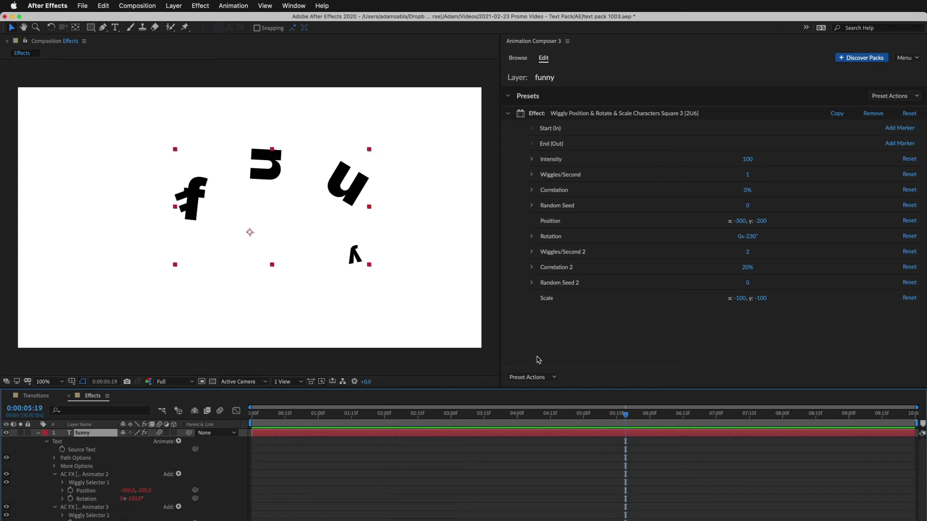
Step: Reset the Wiggly effect, set Intensity to 5, and preview up to 3:12
click(908, 115)
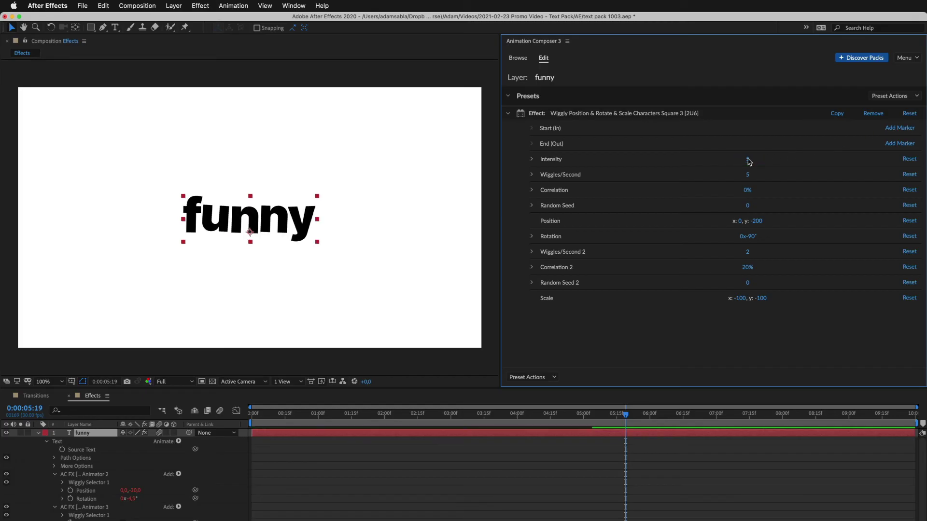
key(space)
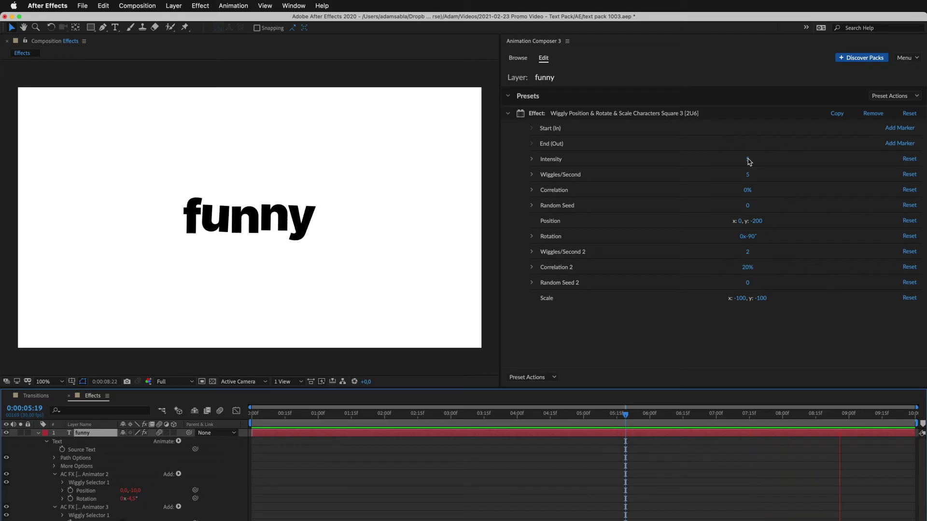
click(477, 415)
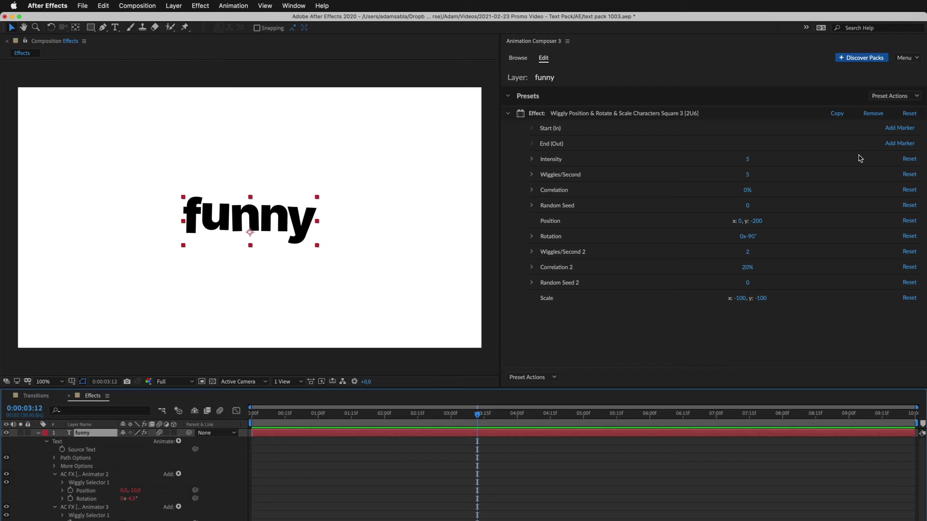
Step: Add the Wiggly start marker at 3:12 and stretch its ease-in to 1:17
click(891, 129)
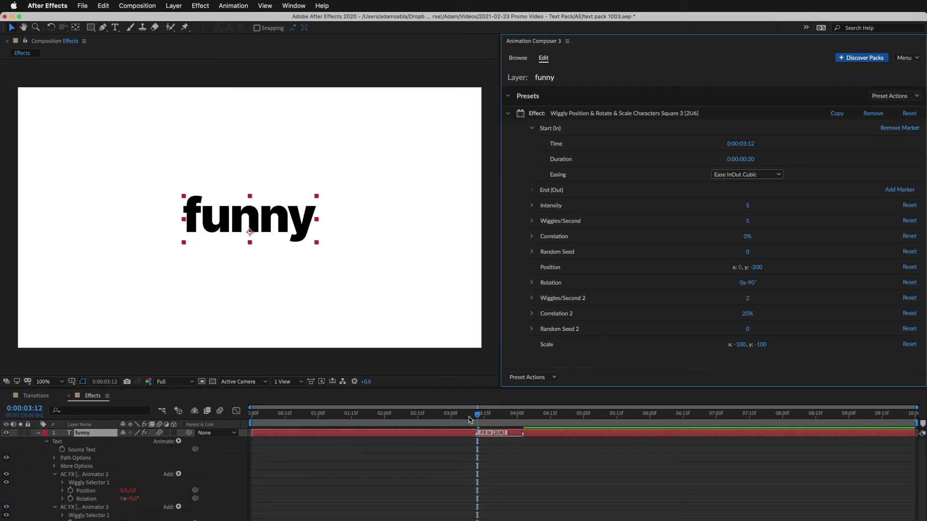
drag(471, 420, 427, 426)
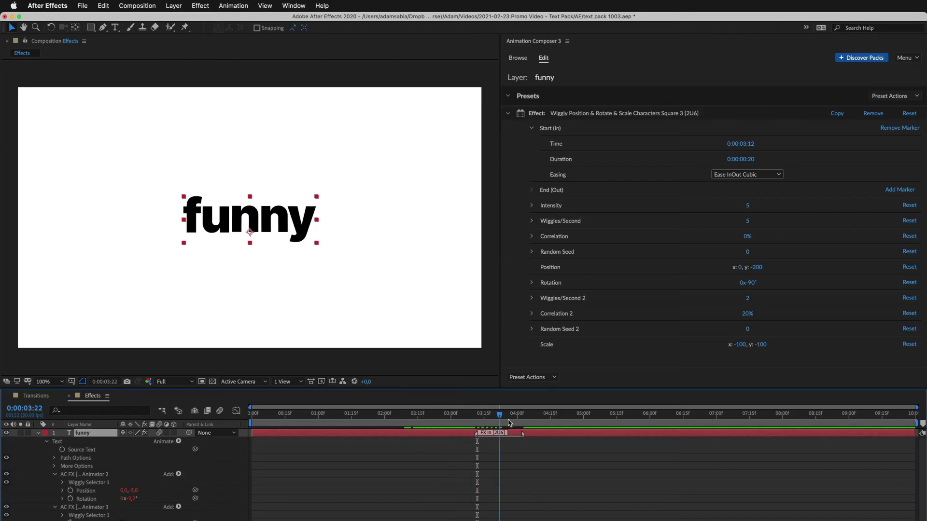
drag(509, 422, 551, 421)
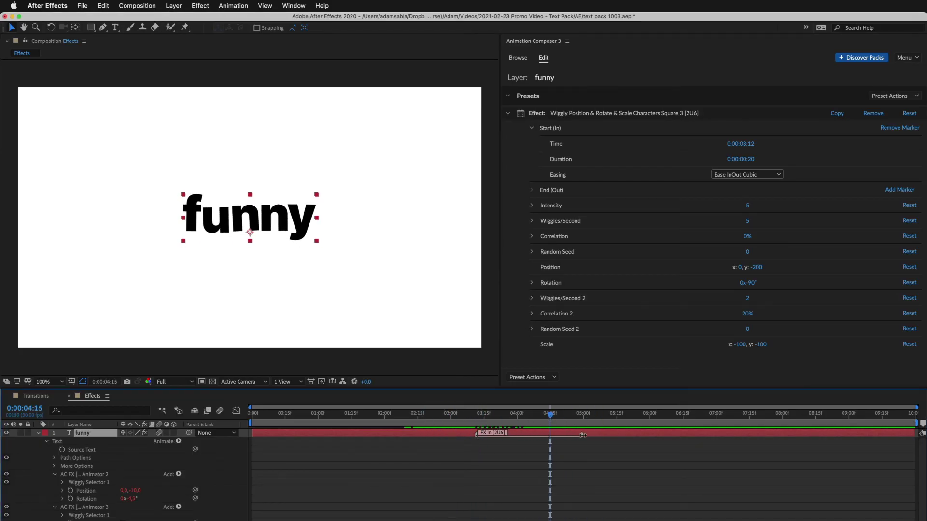
drag(487, 417, 459, 416)
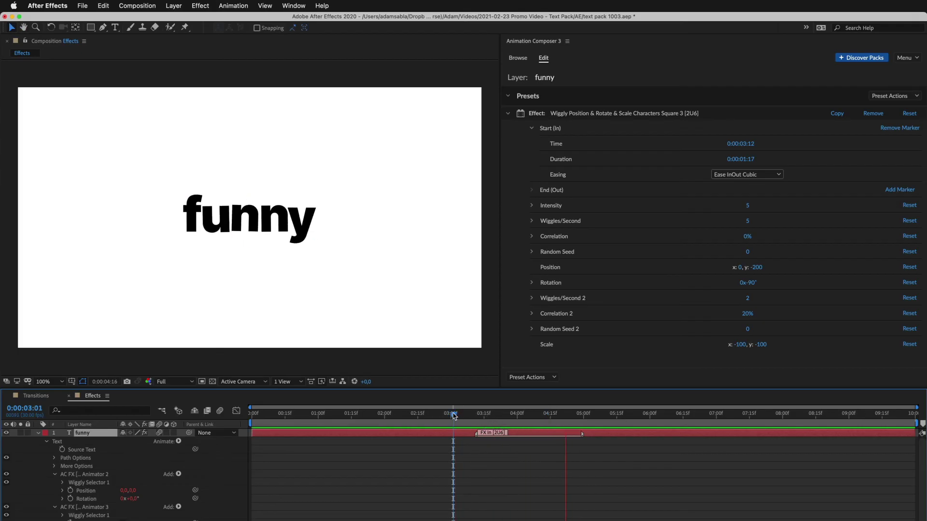
Step: Add the Wiggly end marker at 6:10 and review the frames before it
key(space)
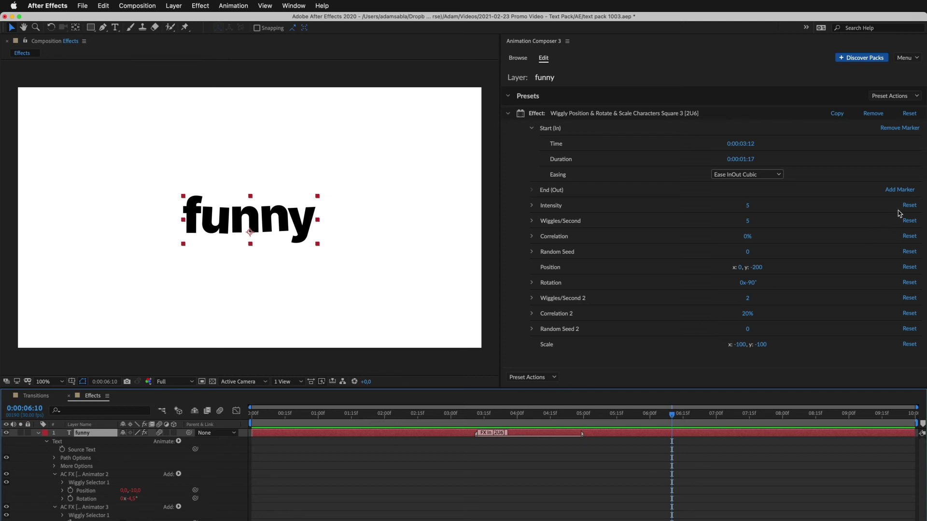
click(900, 190)
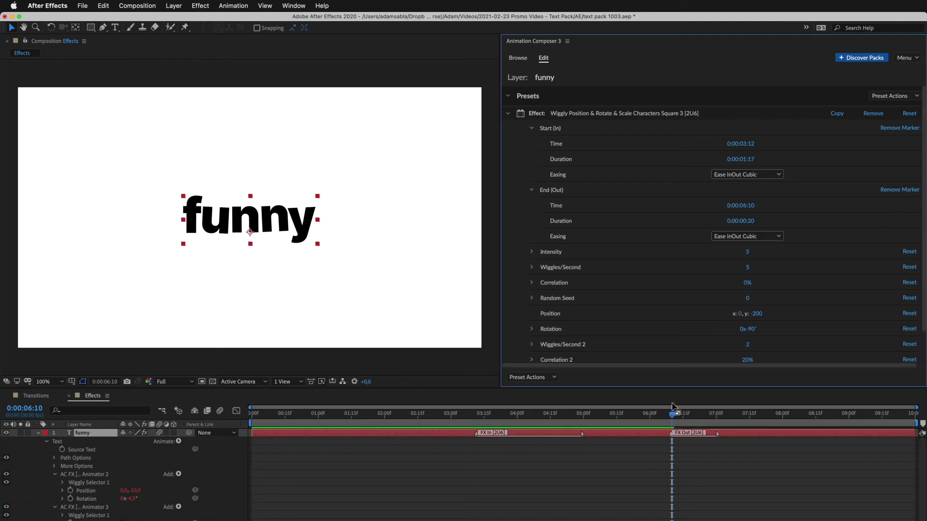
drag(663, 418, 618, 423)
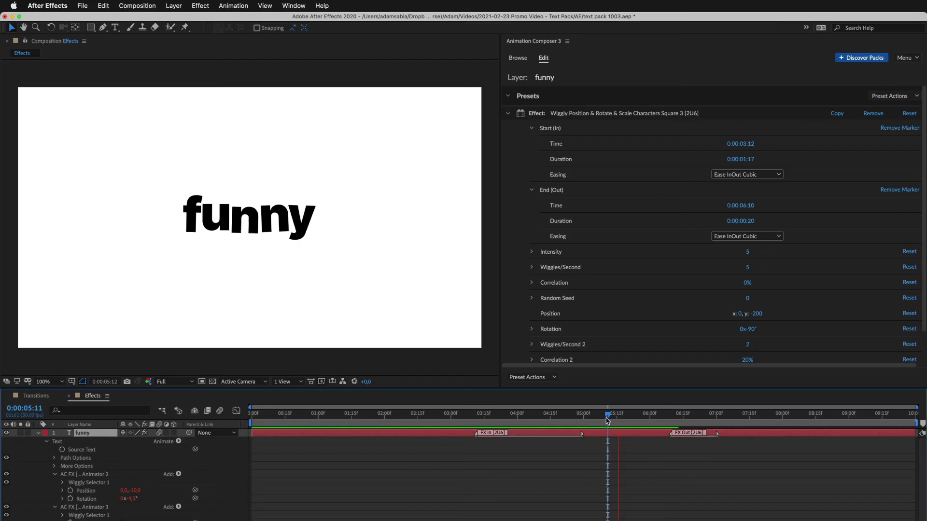